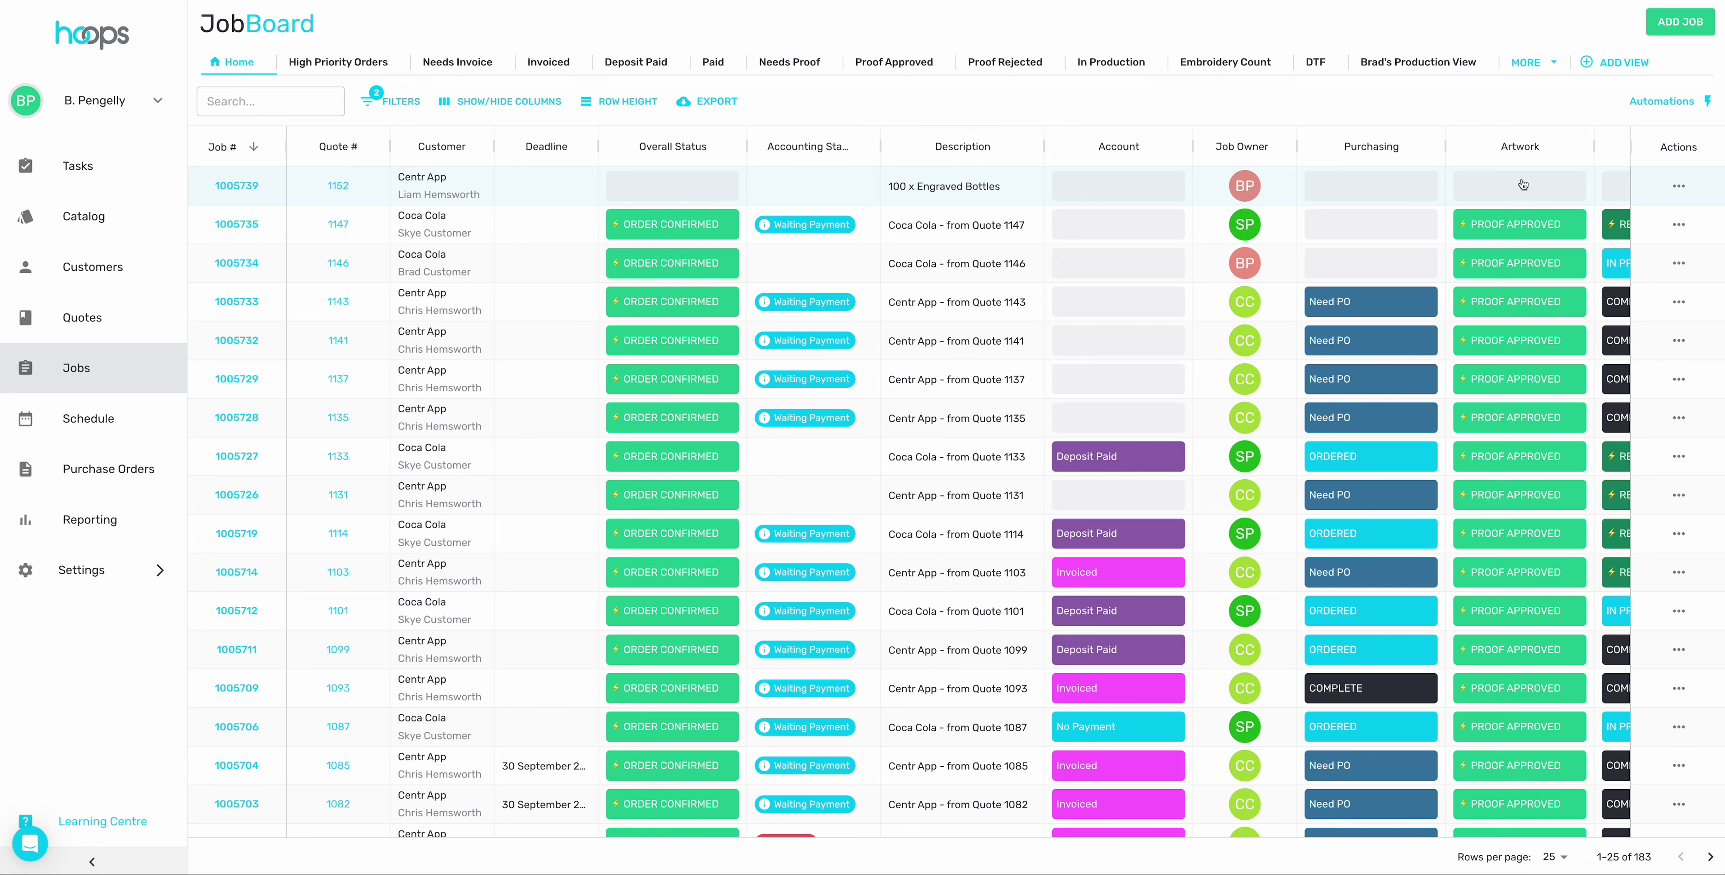
- Check the status columns of the 100 x Engraved Bottles job and open the upload form for its proofs
{"action": "scroll", "coordinate": [1527, 191], "scroll_direction": "right", "scroll_amount": 6}
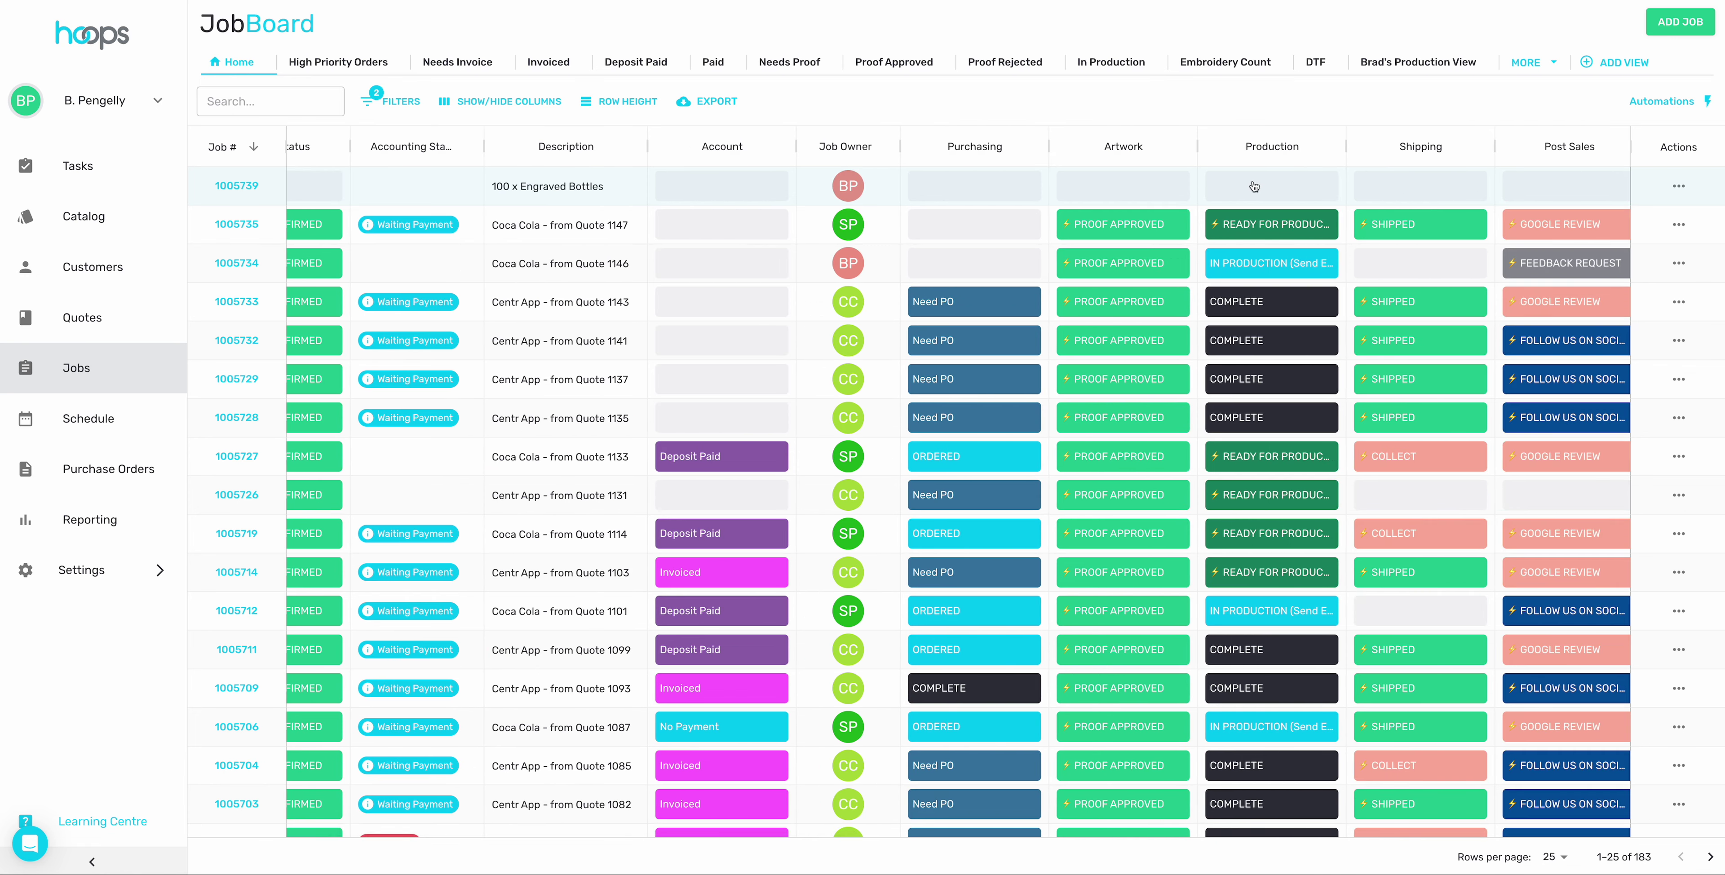
{"action": "scroll", "coordinate": [915, 194], "scroll_direction": "left", "scroll_amount": 6}
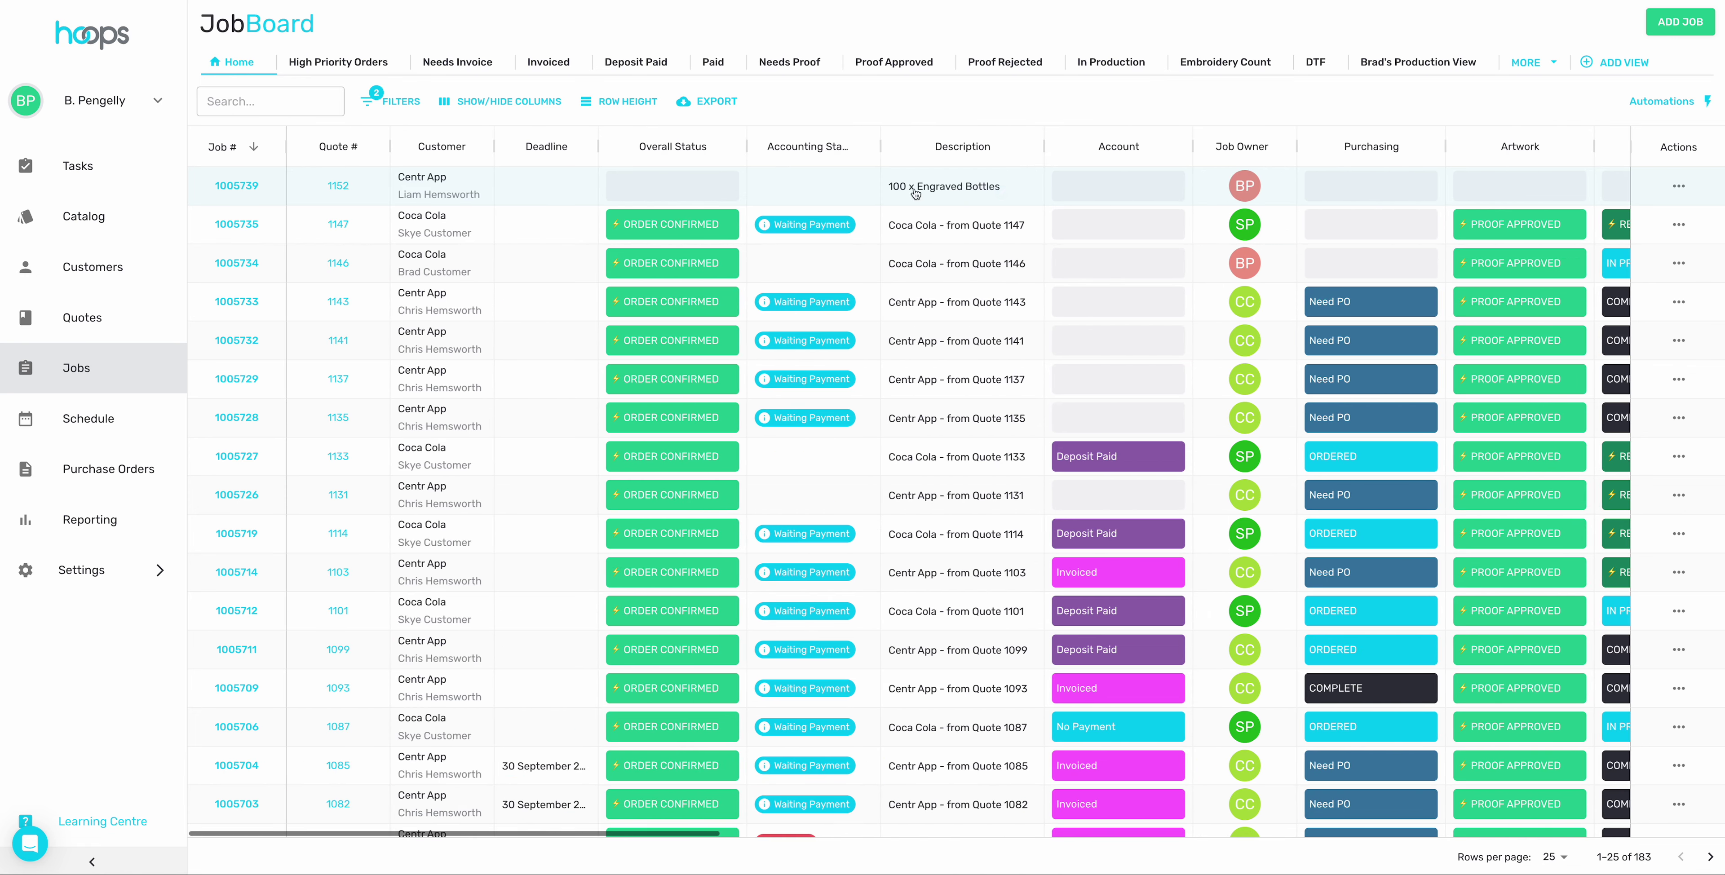
{"action": "left_click", "coordinate": [231, 188]}
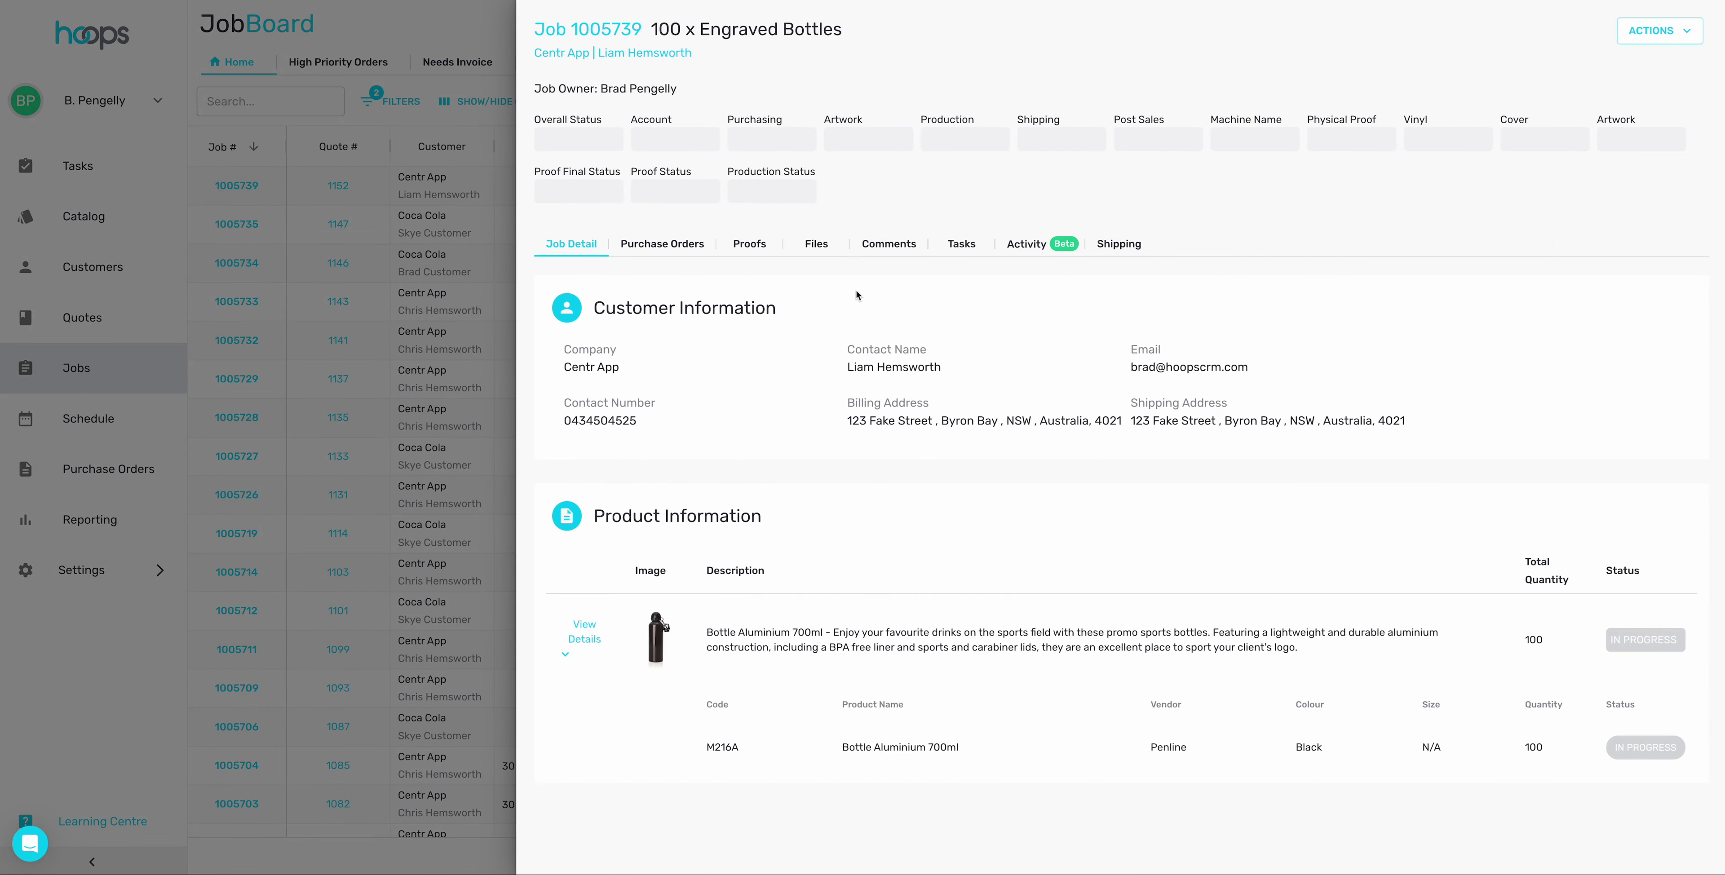
{"action": "left_click", "coordinate": [748, 243]}
{"action": "left_click", "coordinate": [1649, 306]}
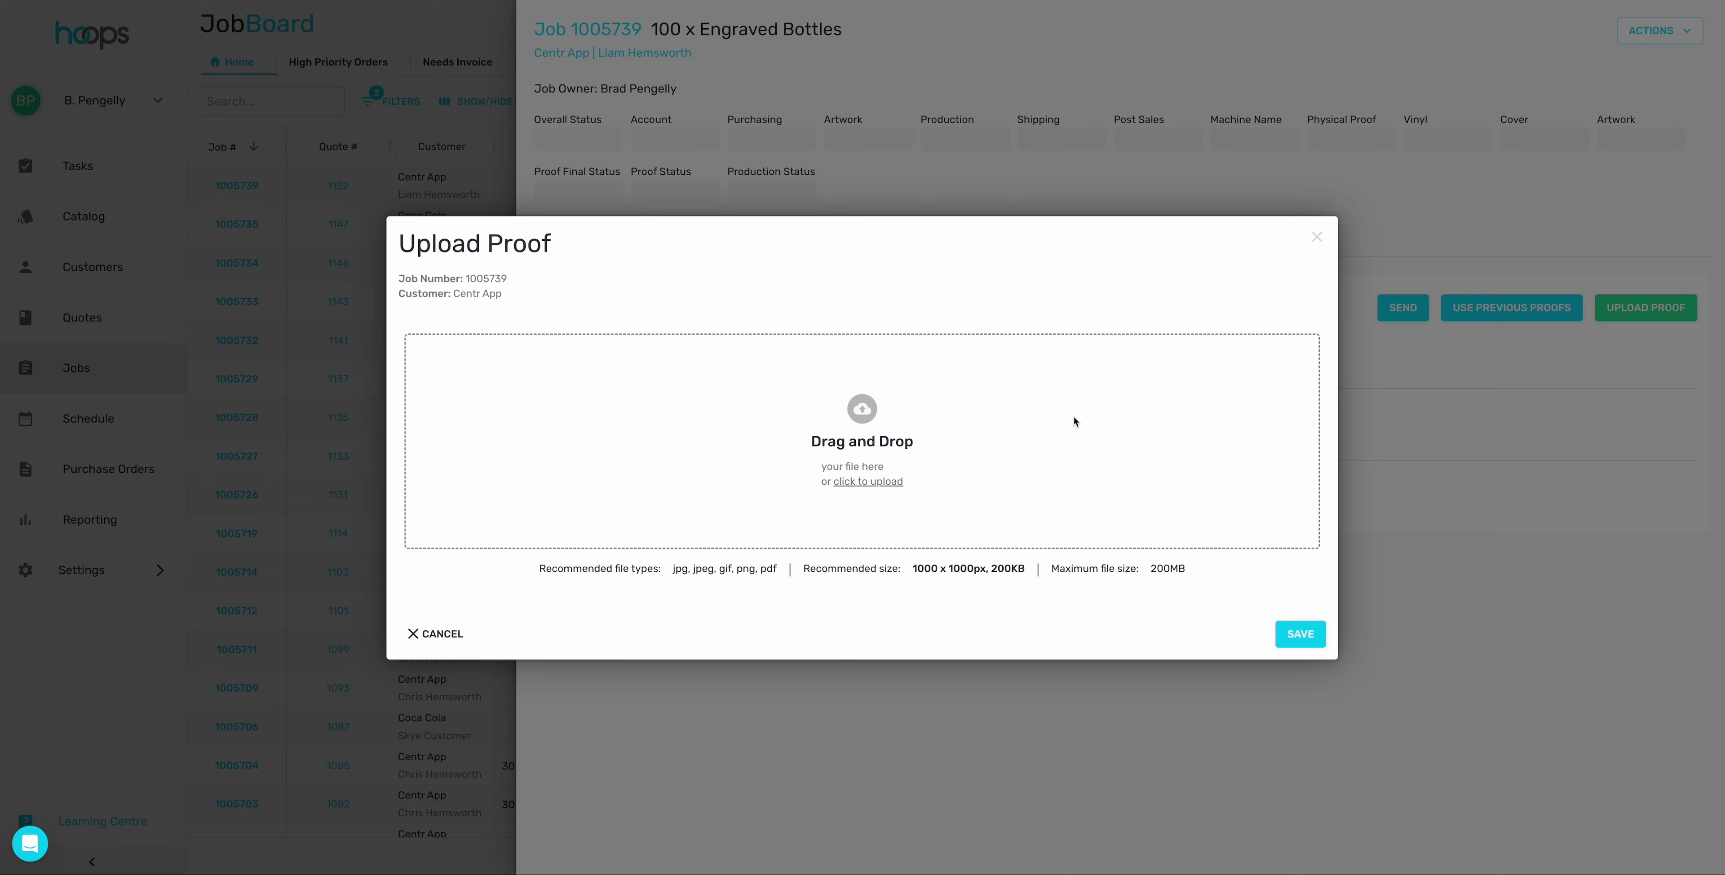
- Upload Centr Proof - Bottle.png, link it to the Bottle Aluminium 700ml product and save the proof
{"action": "left_click", "coordinate": [1074, 421]}
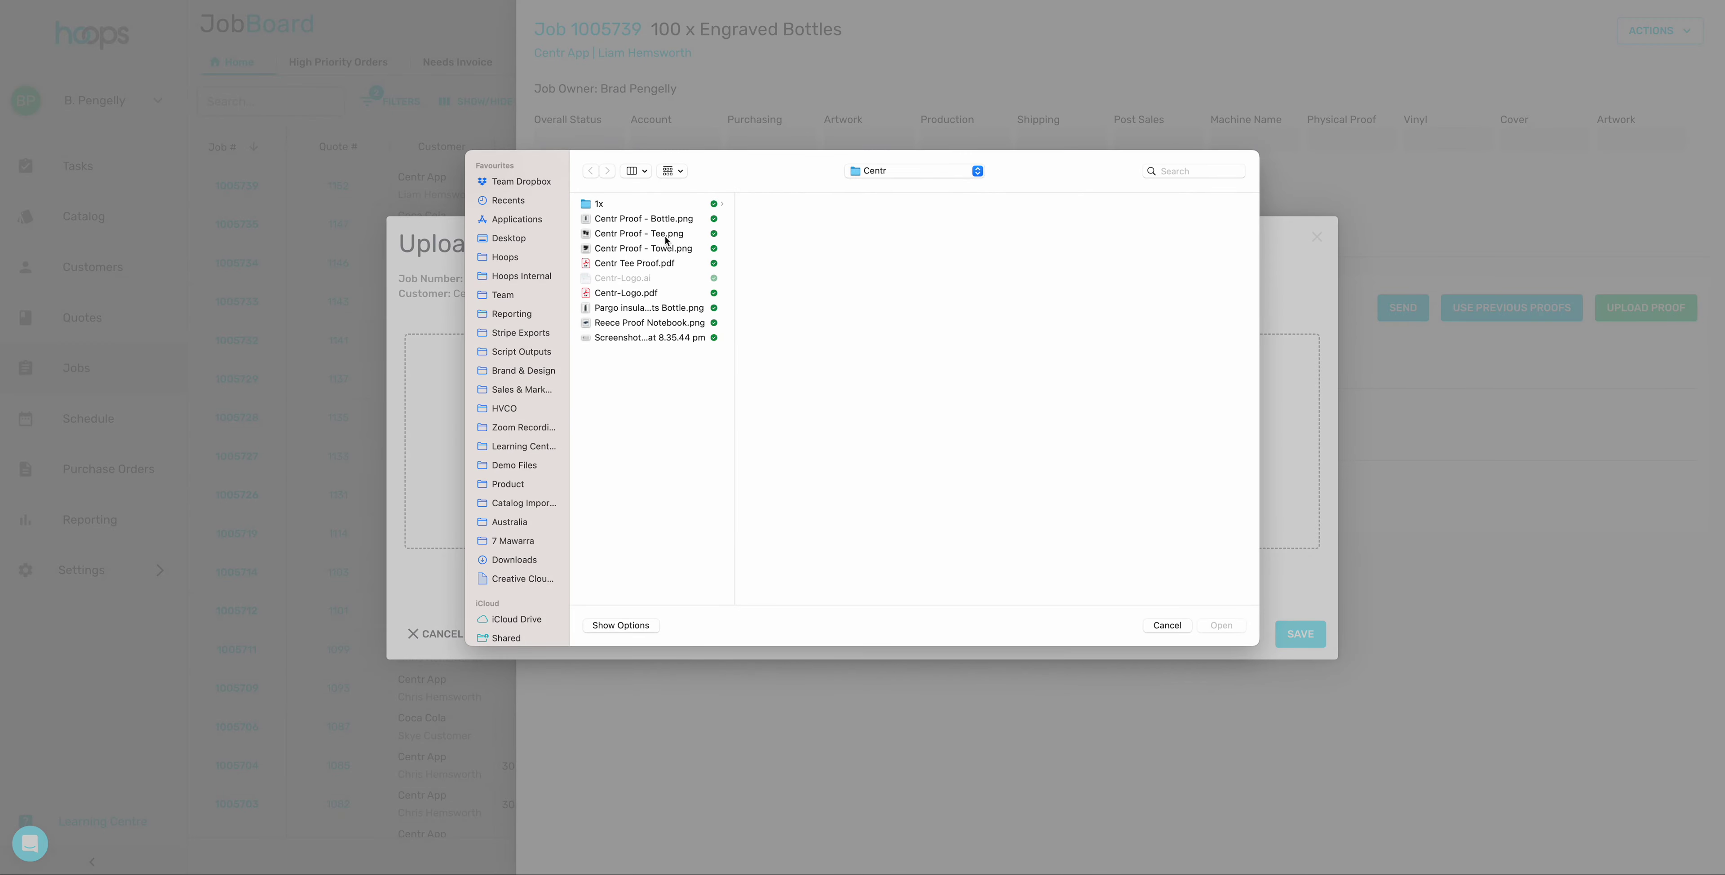
{"action": "left_click", "coordinate": [635, 219]}
{"action": "double_click", "coordinate": [632, 220]}
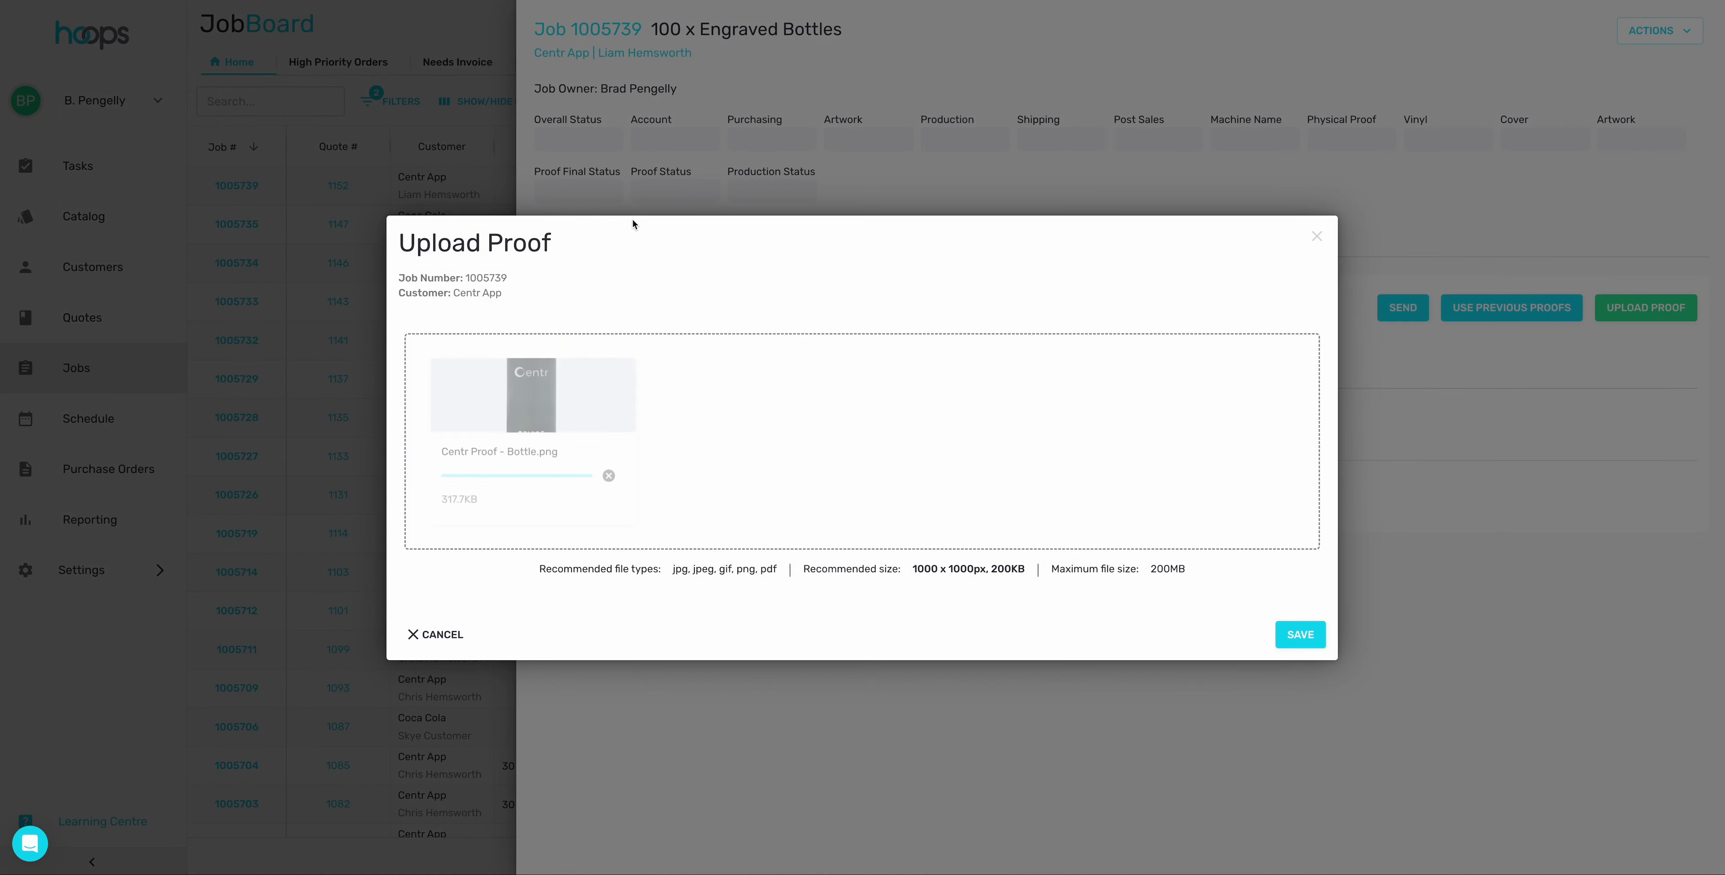
{"action": "left_click", "coordinate": [1008, 609]}
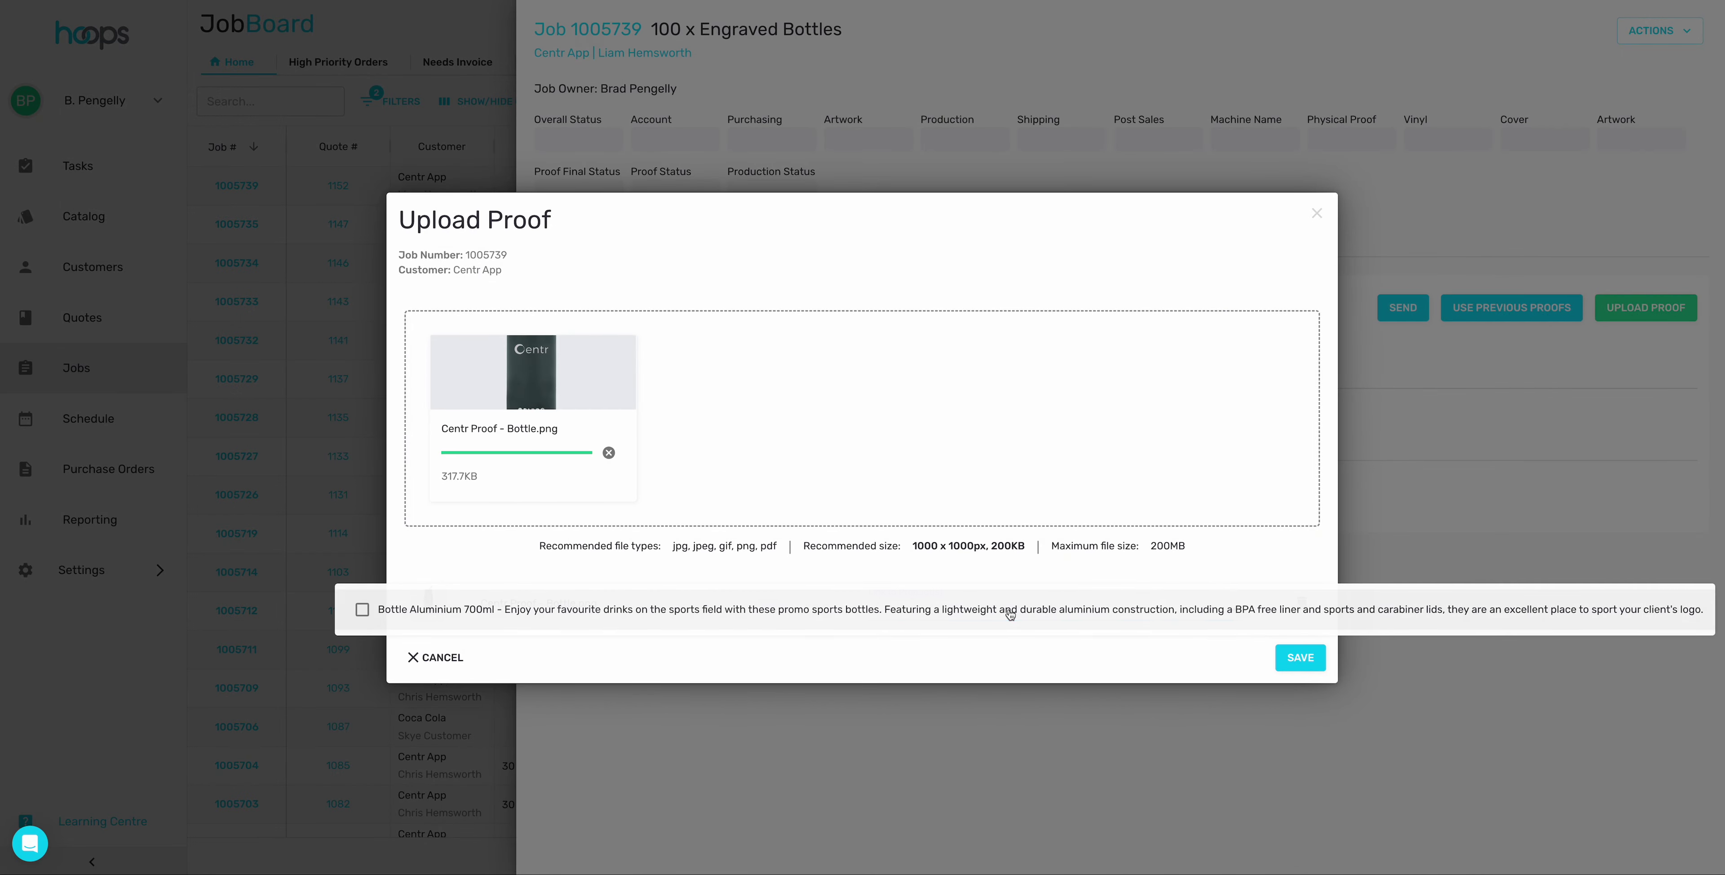
{"action": "left_click", "coordinate": [616, 610]}
{"action": "left_click", "coordinate": [708, 663]}
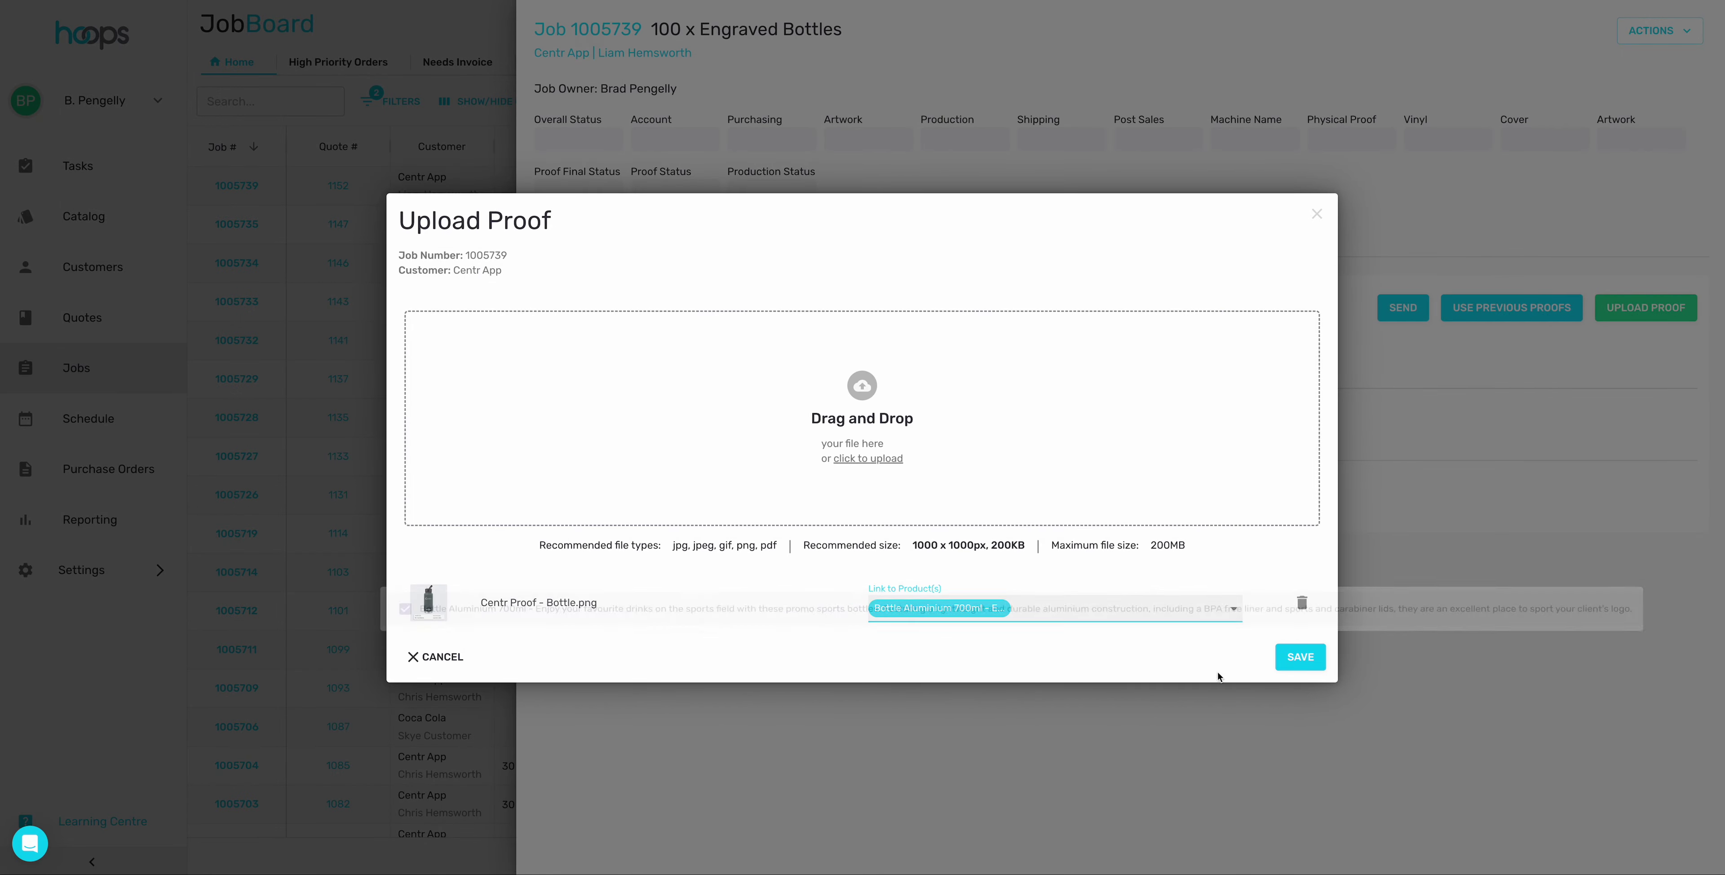
{"action": "left_click", "coordinate": [1314, 662]}
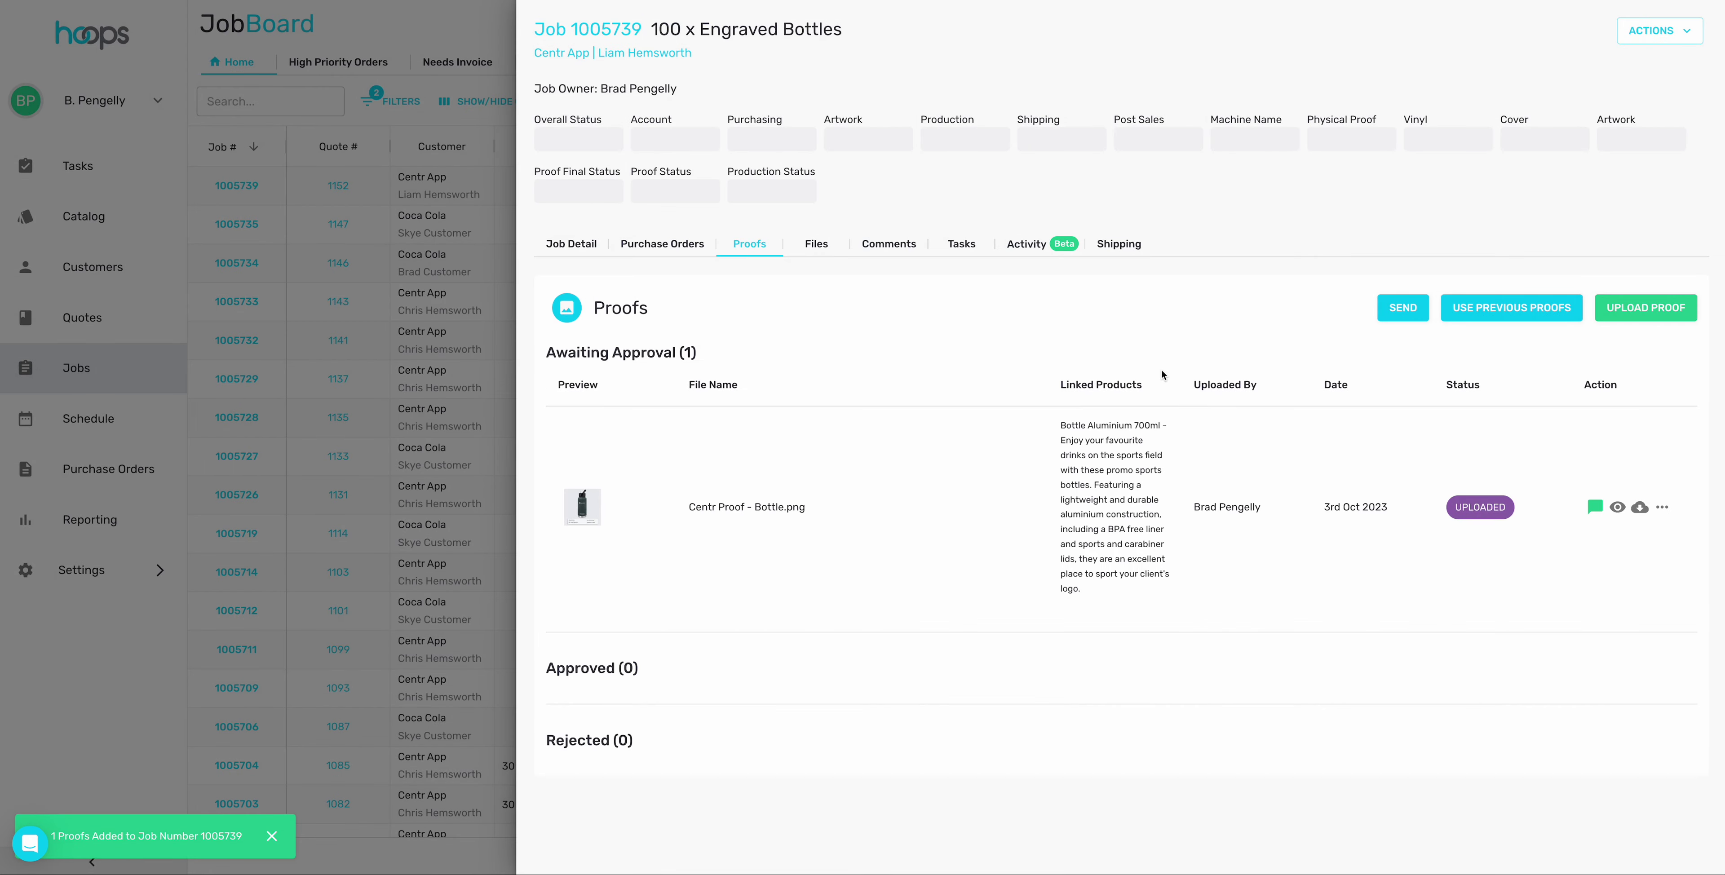
- Email the proof with the pre-loaded Proof template, and open the proofs link from the received message in Gmail
{"action": "left_click", "coordinate": [1405, 312]}
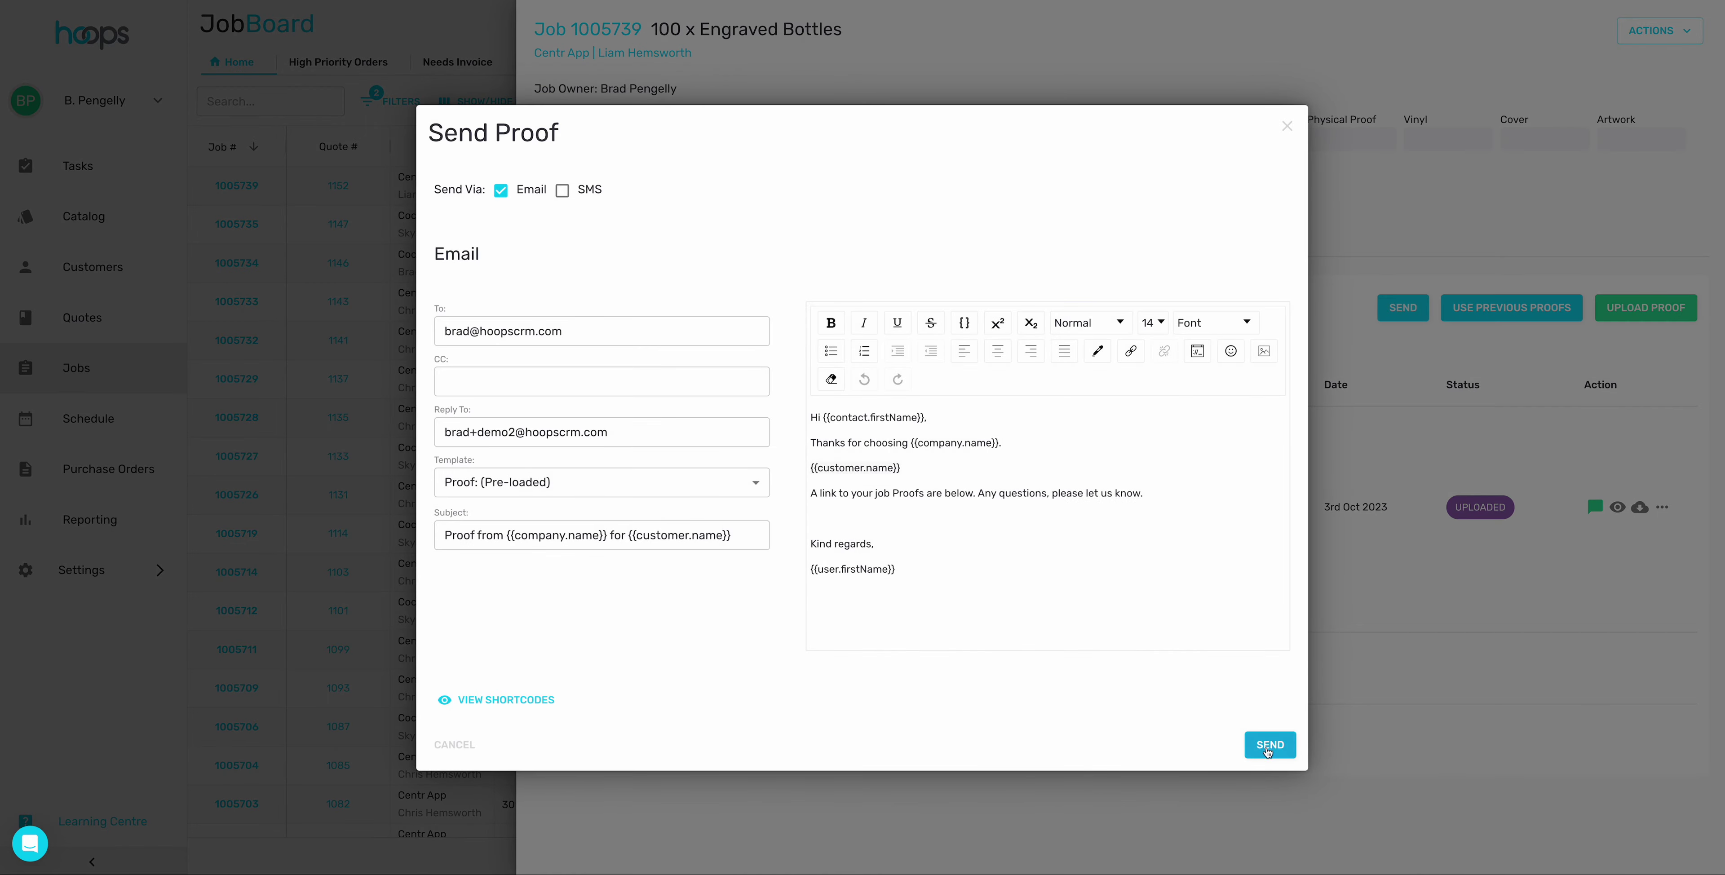
{"action": "left_click", "coordinate": [1268, 747]}
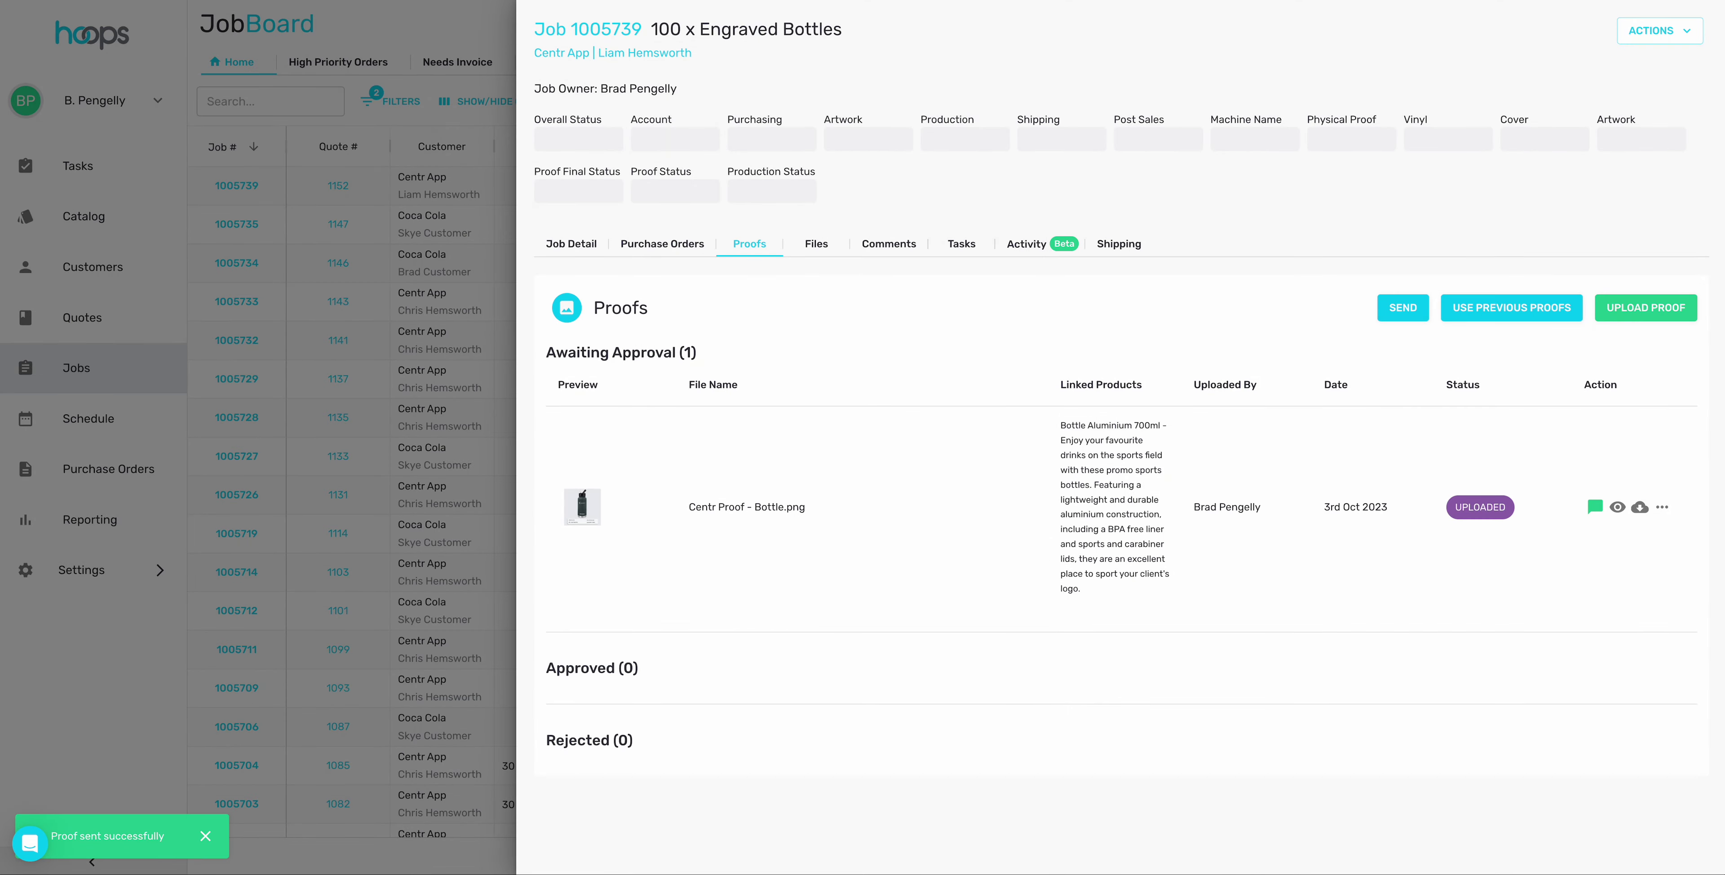
{"action": "left_click", "coordinate": [596, 0]}
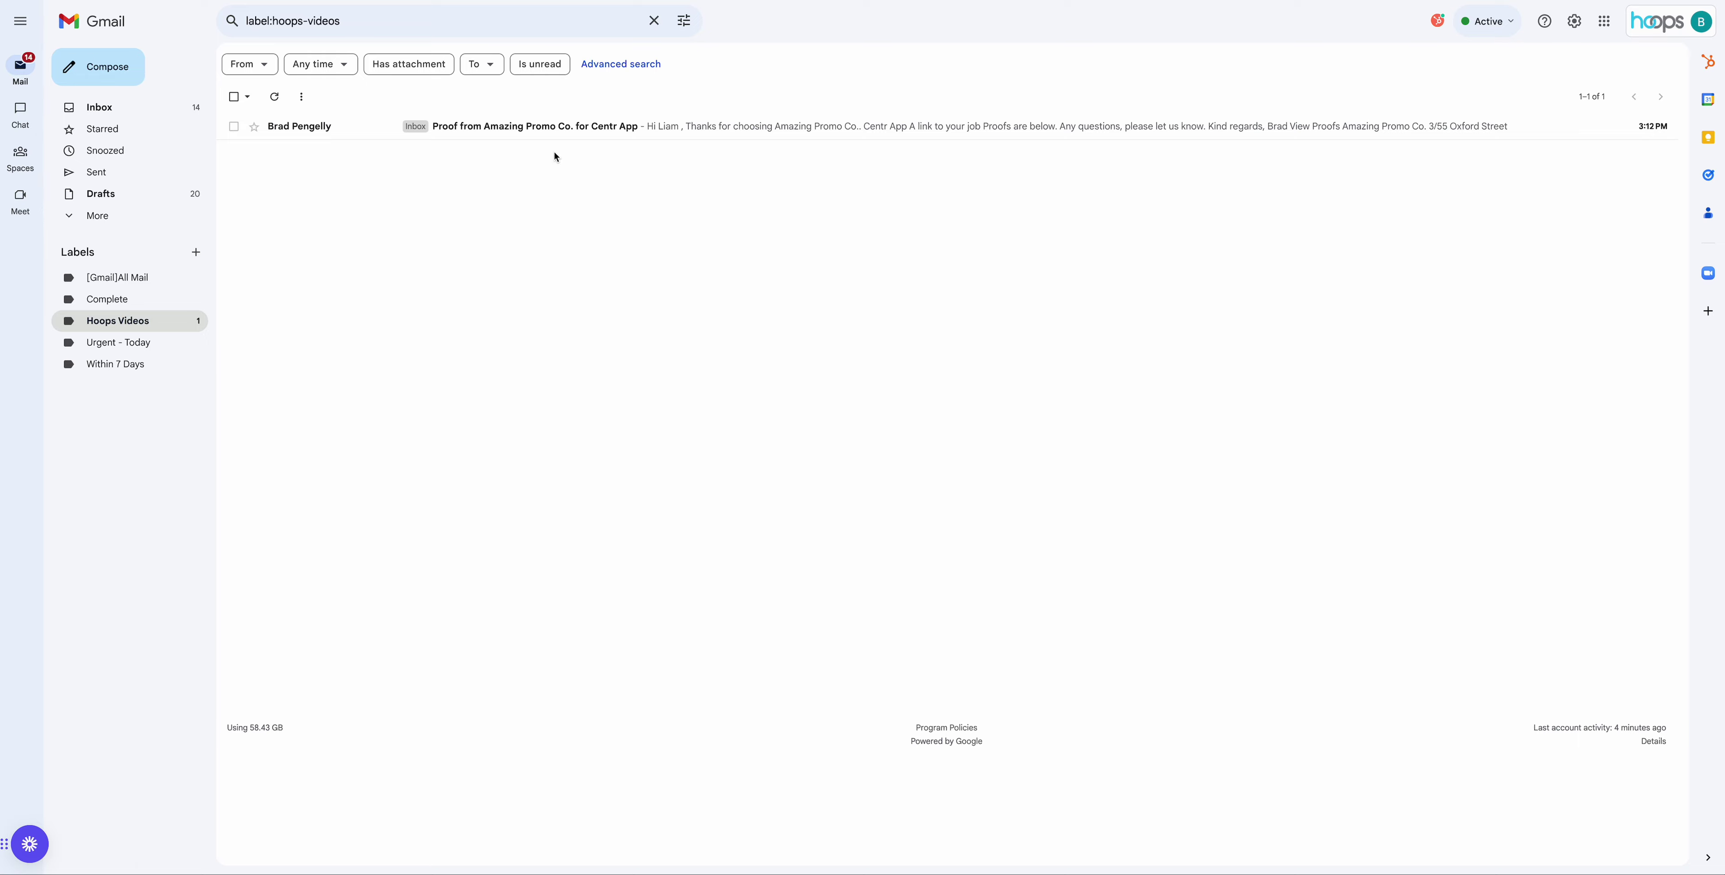
{"action": "left_click", "coordinate": [504, 132]}
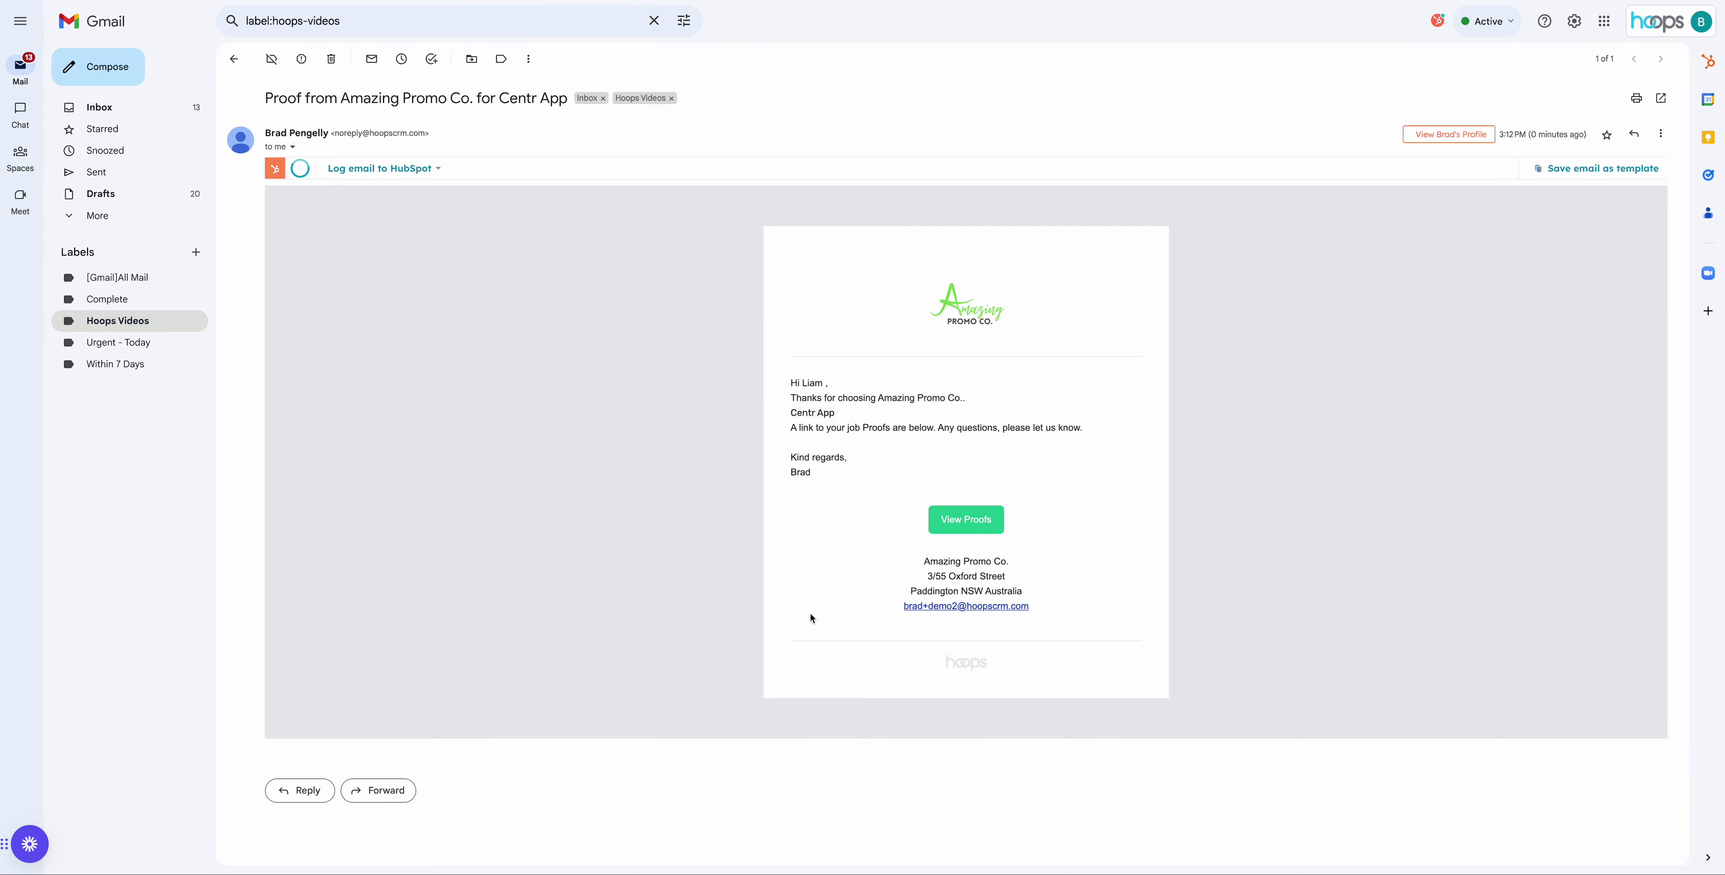
{"action": "left_click", "coordinate": [968, 527]}
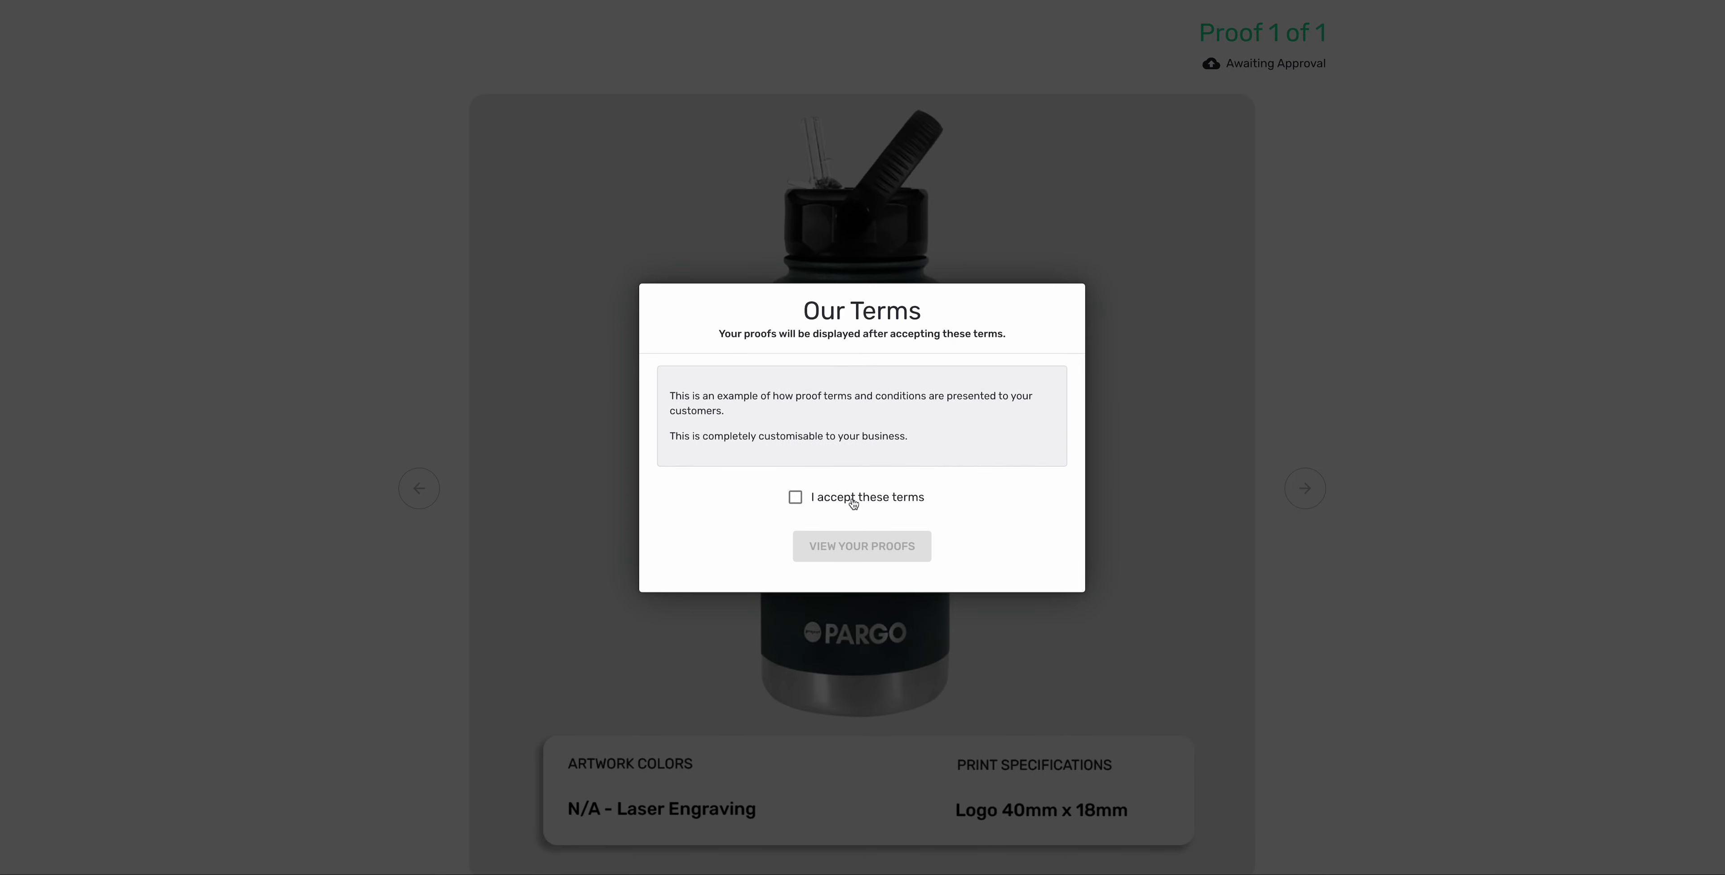
- Accept the proof terms and approve proof 1 of 1 as the customer
{"action": "left_click", "coordinate": [854, 503]}
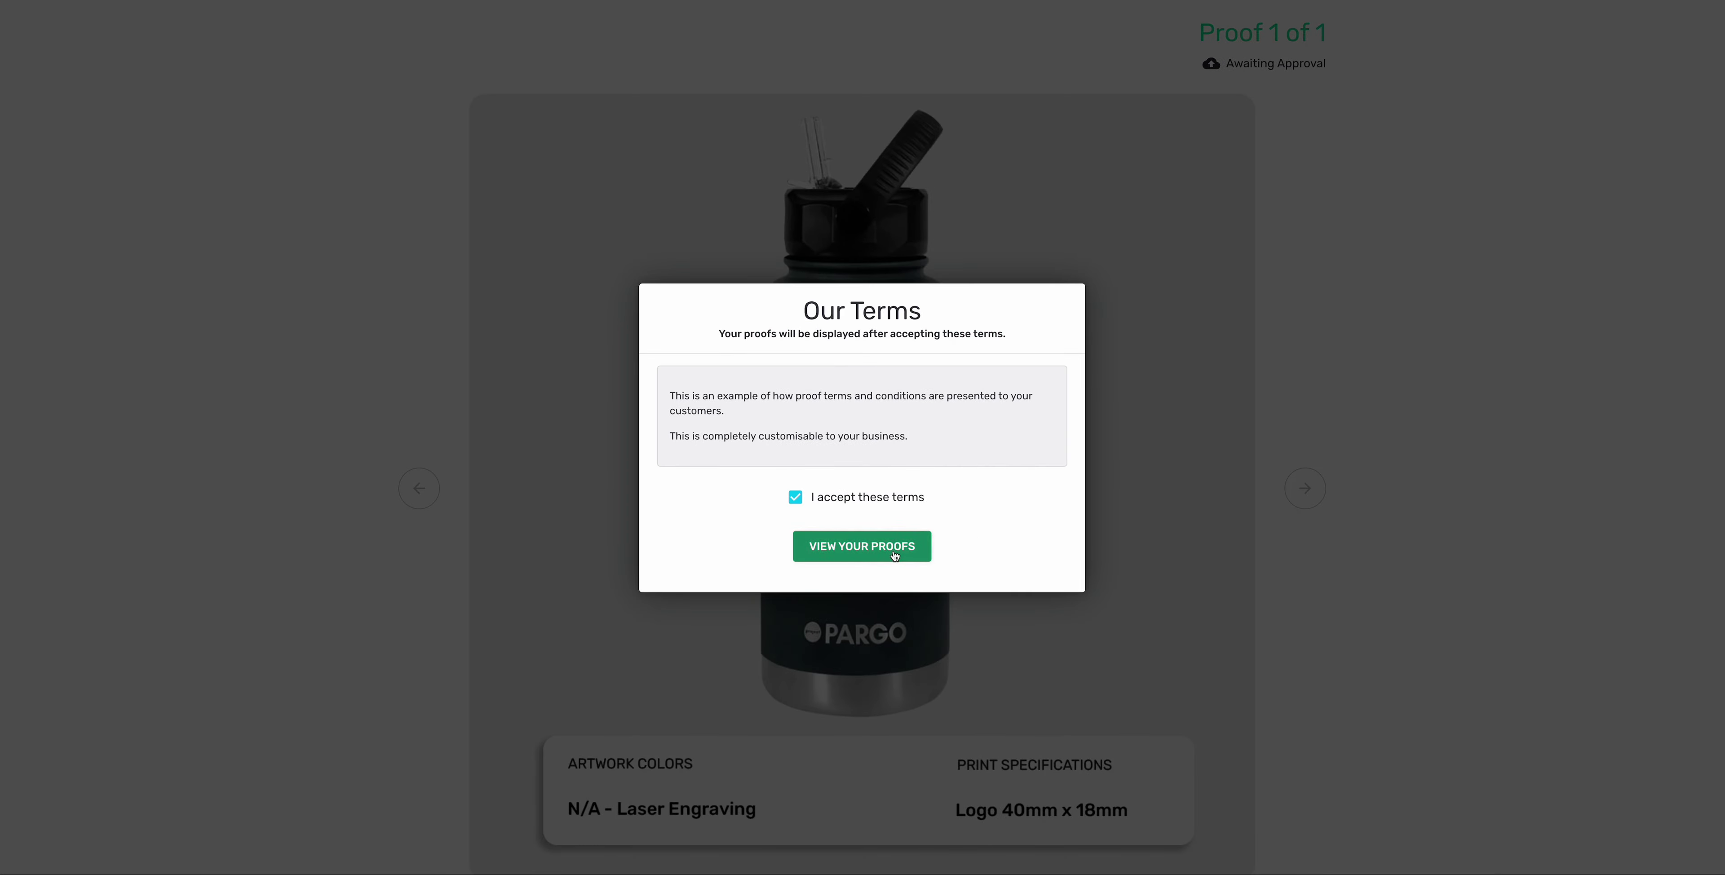
{"action": "left_click", "coordinate": [886, 550]}
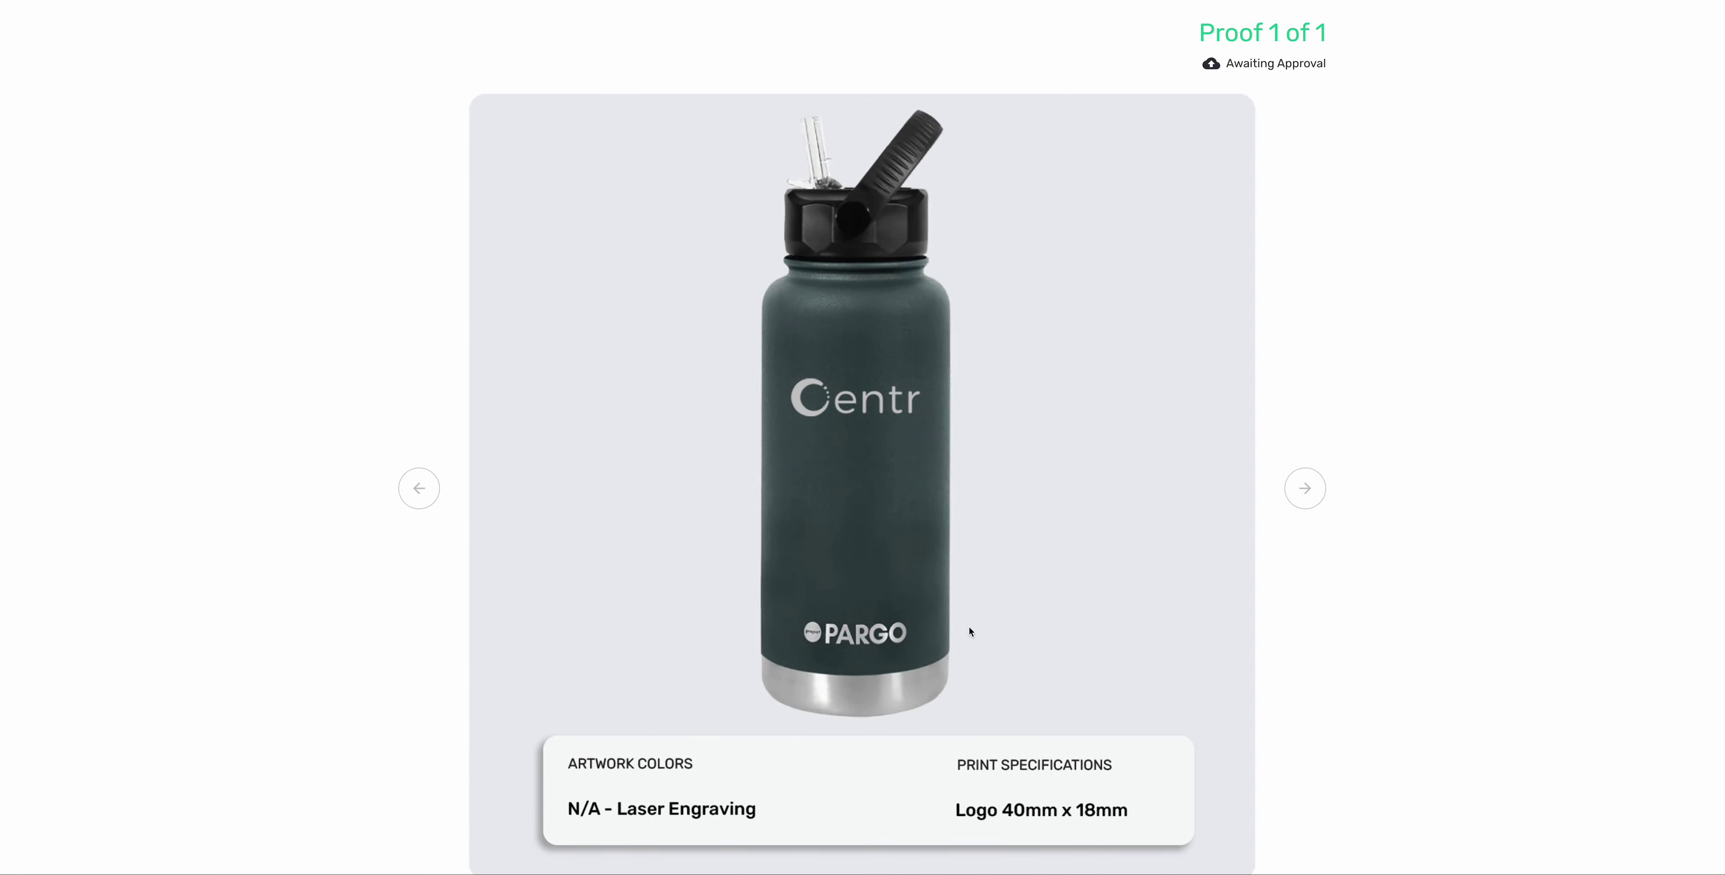
{"action": "scroll", "coordinate": [929, 566], "scroll_direction": "down", "scroll_amount": 5}
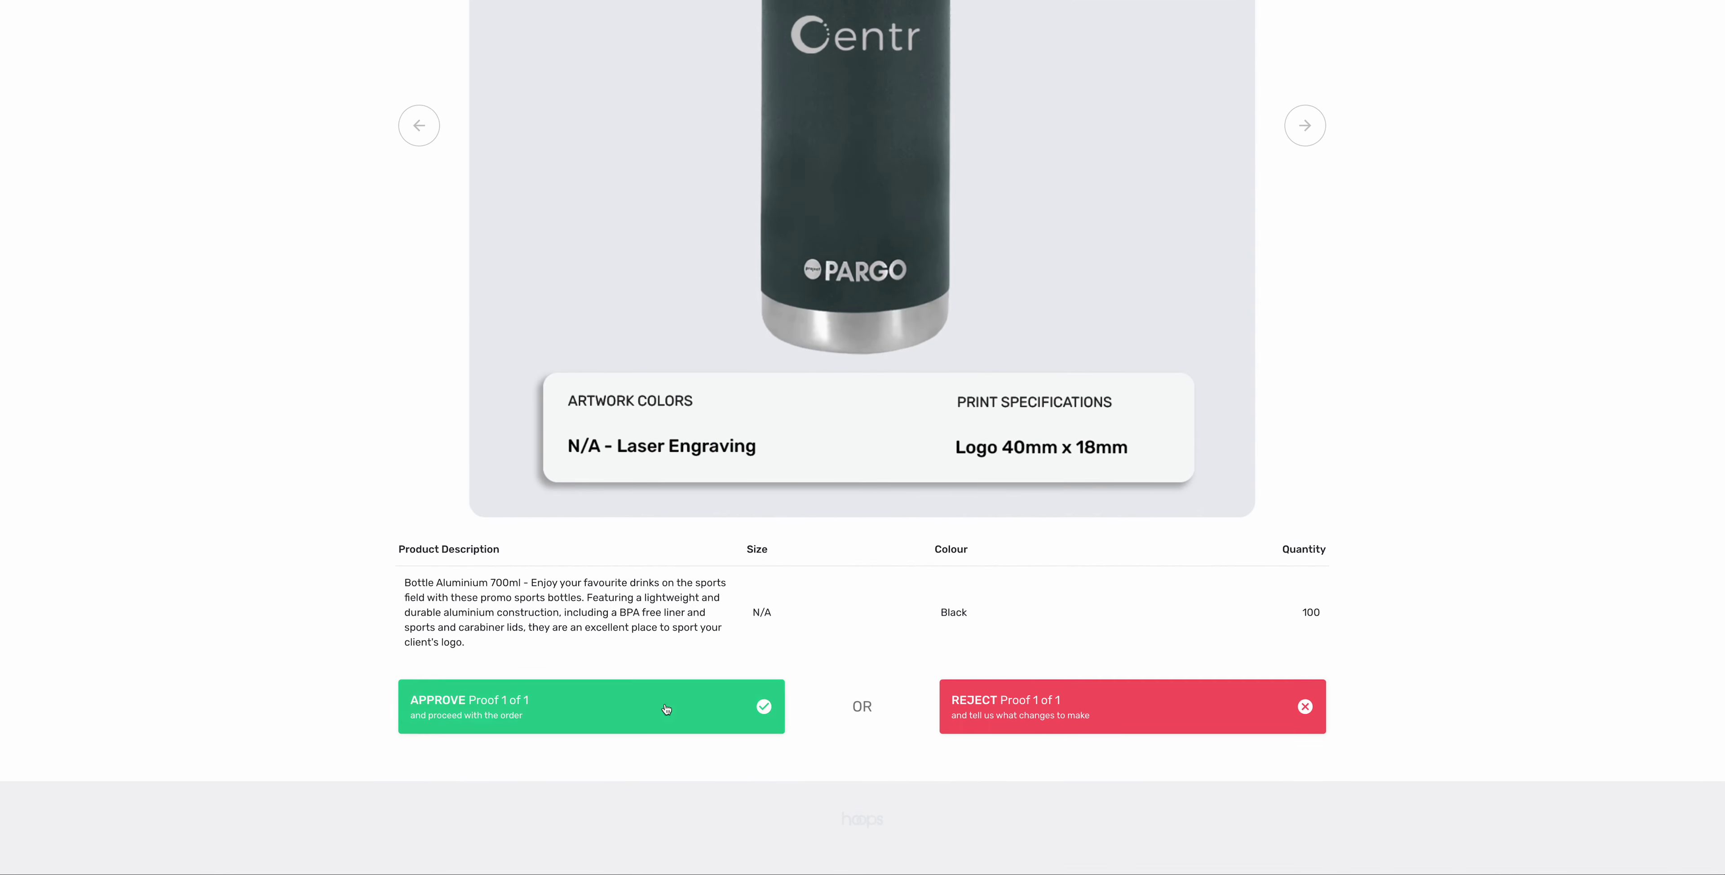
{"action": "left_click", "coordinate": [566, 710]}
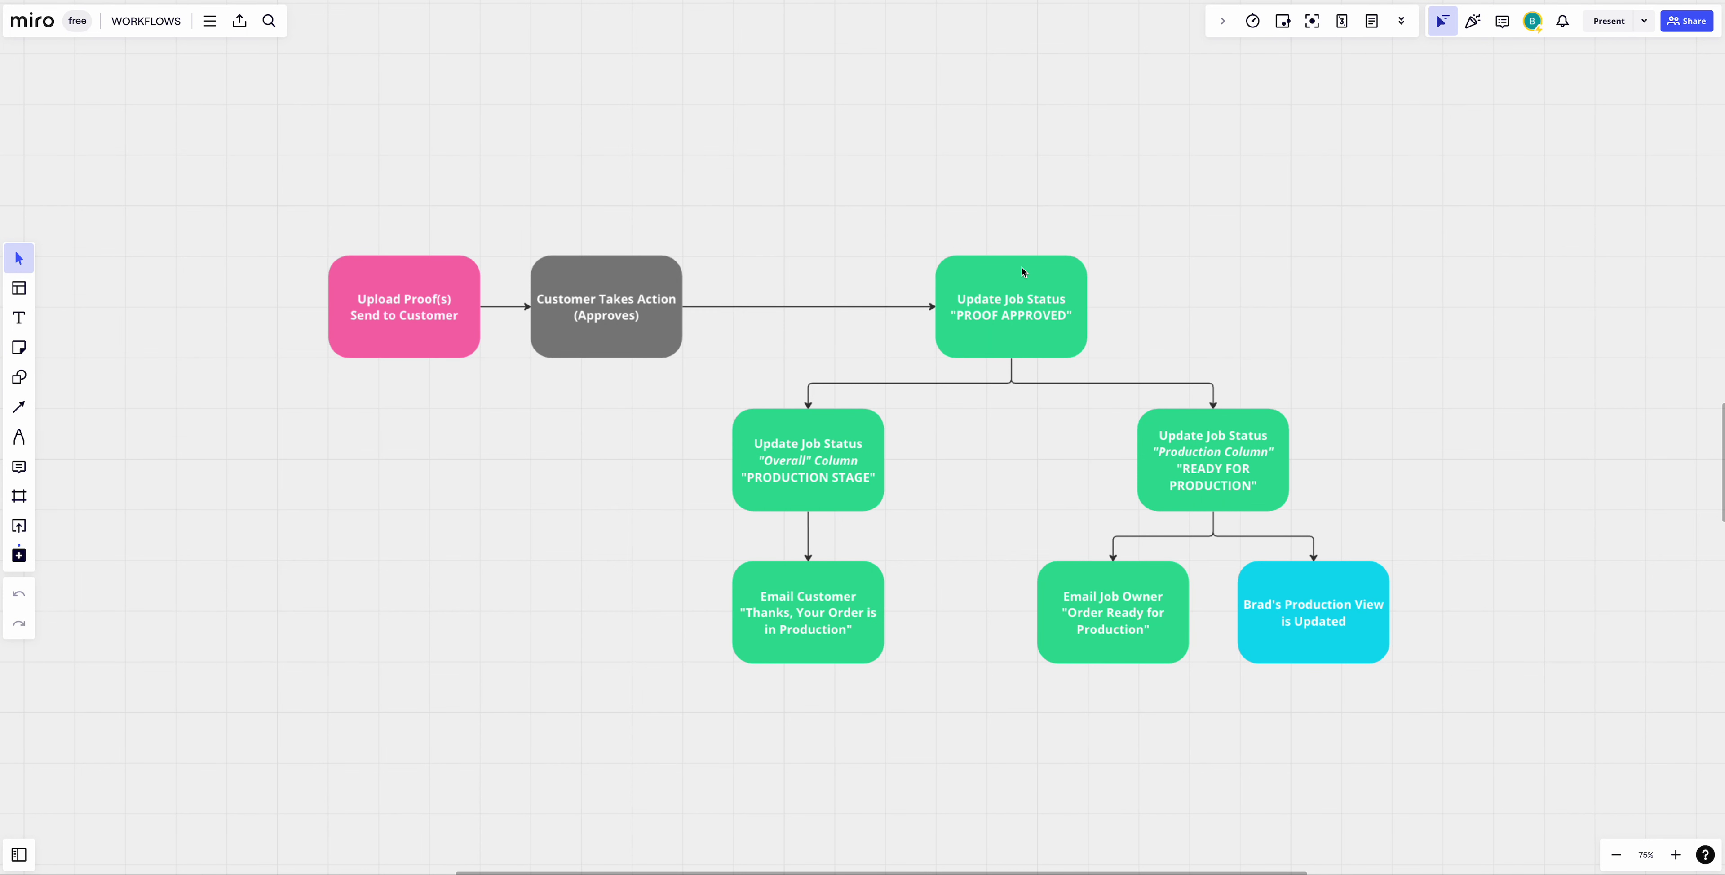
- Return from the Miro workflow to Hoops, reload the JobBoard and check the engraved bottles job's Overall Status, Artwork and Production columns
{"action": "left_click", "coordinate": [1022, 271]}
{"action": "left_click", "coordinate": [498, 185]}
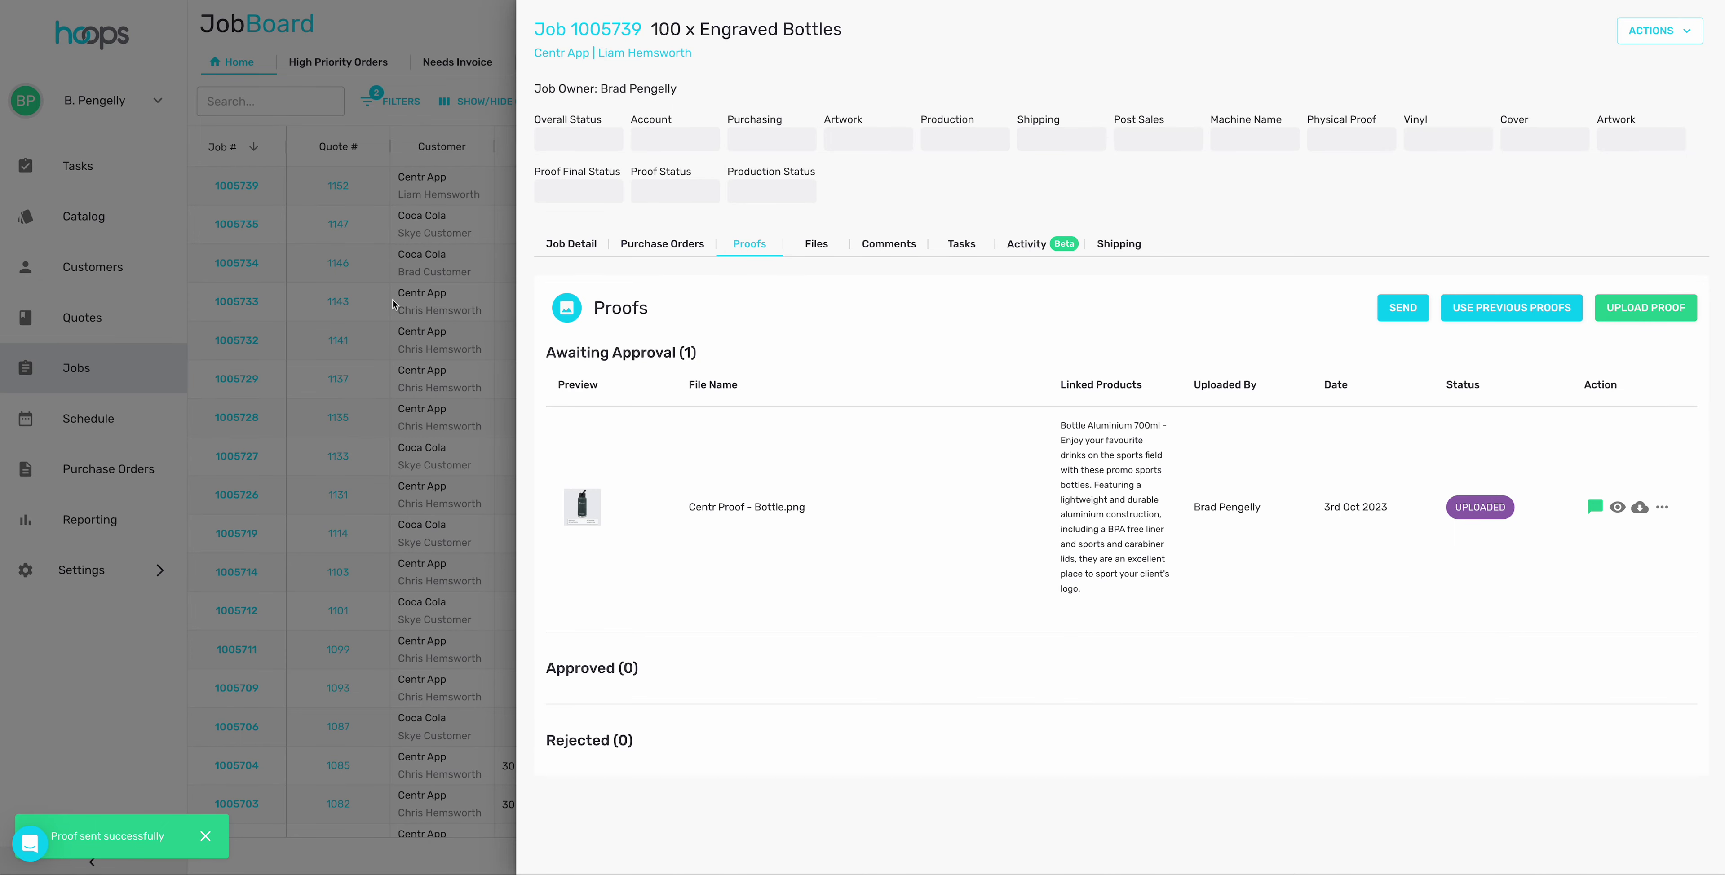
{"action": "left_click", "coordinate": [134, 386]}
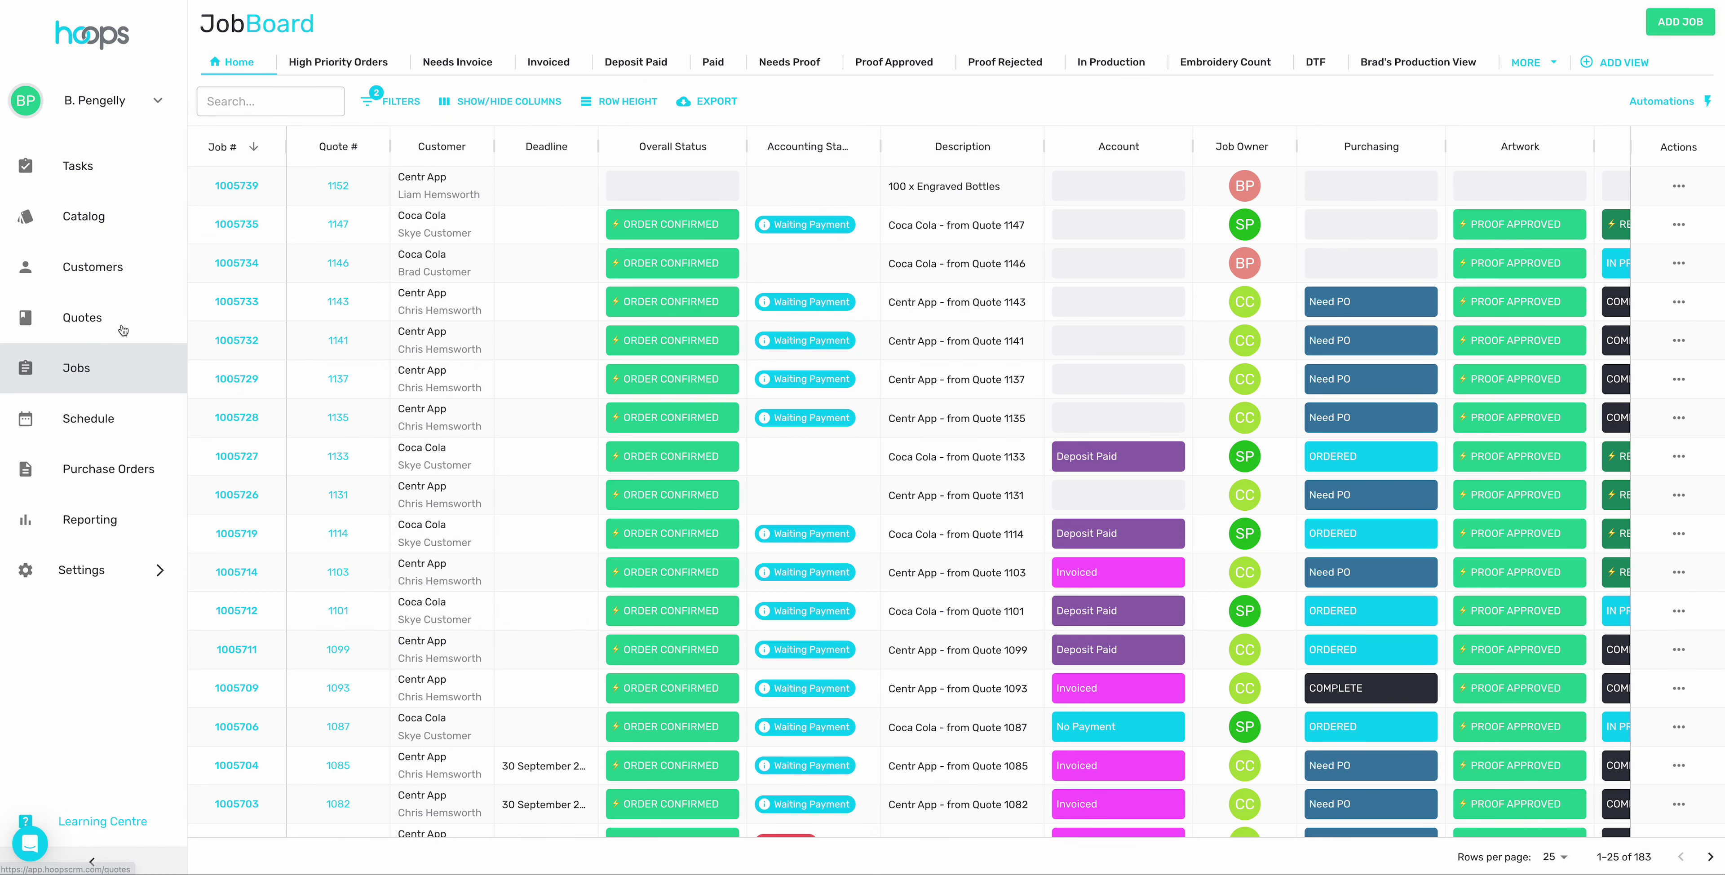
{"action": "left_click", "coordinate": [123, 330]}
{"action": "left_click", "coordinate": [103, 375]}
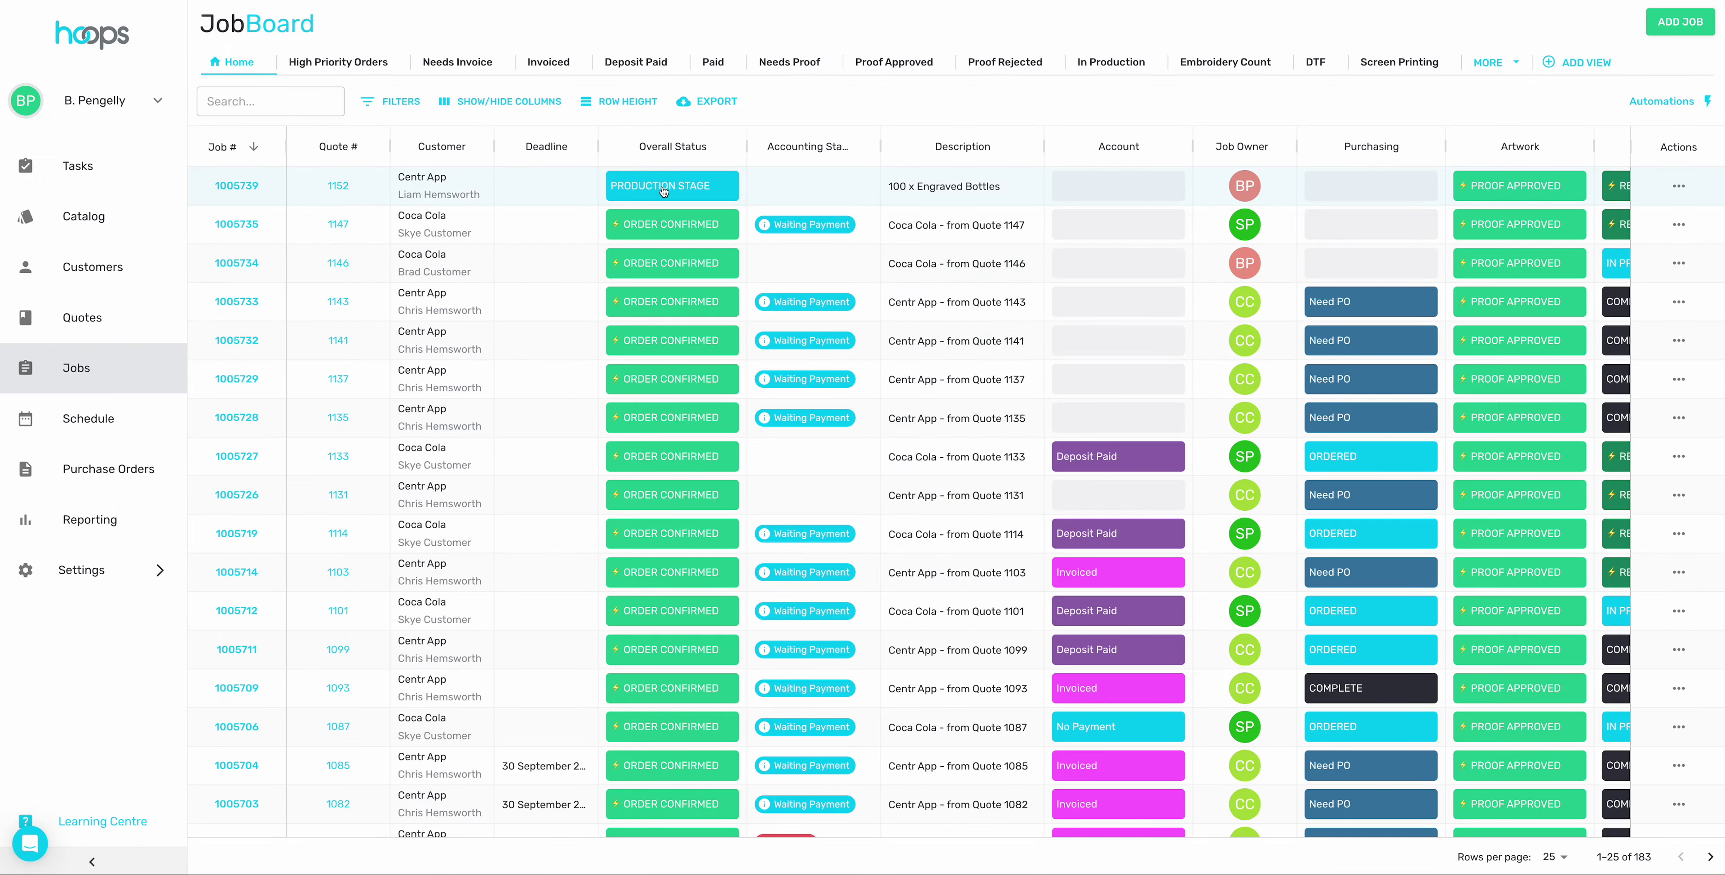
{"action": "scroll", "coordinate": [1432, 191], "scroll_direction": "right", "scroll_amount": 2}
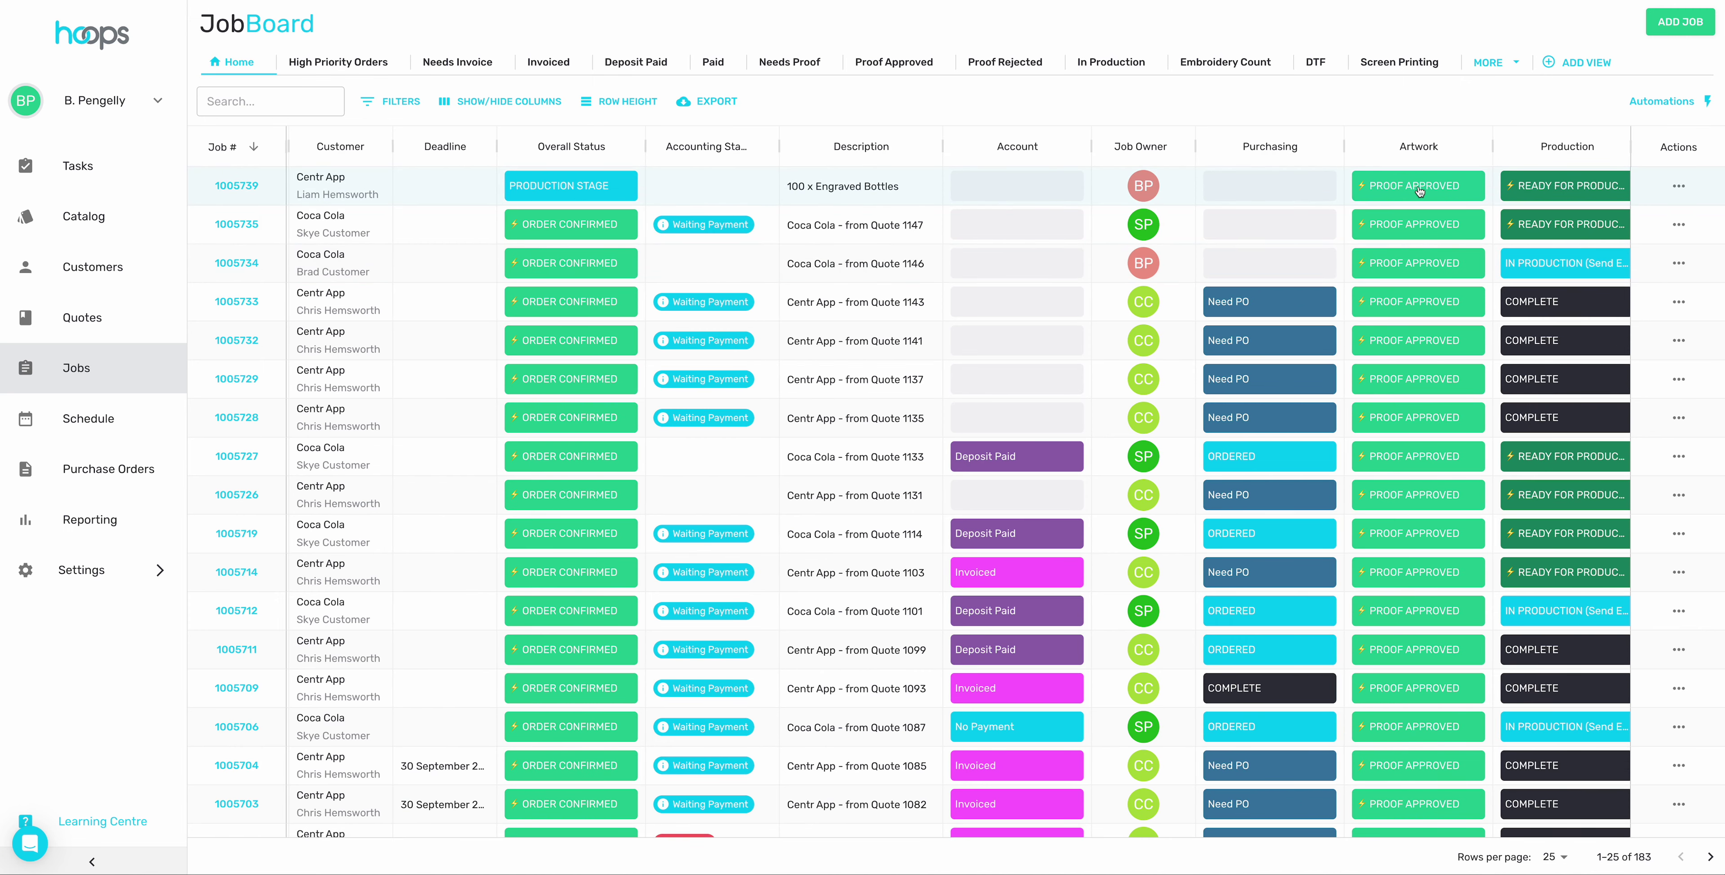
{"action": "scroll", "coordinate": [1419, 191], "scroll_direction": "right", "scroll_amount": 3}
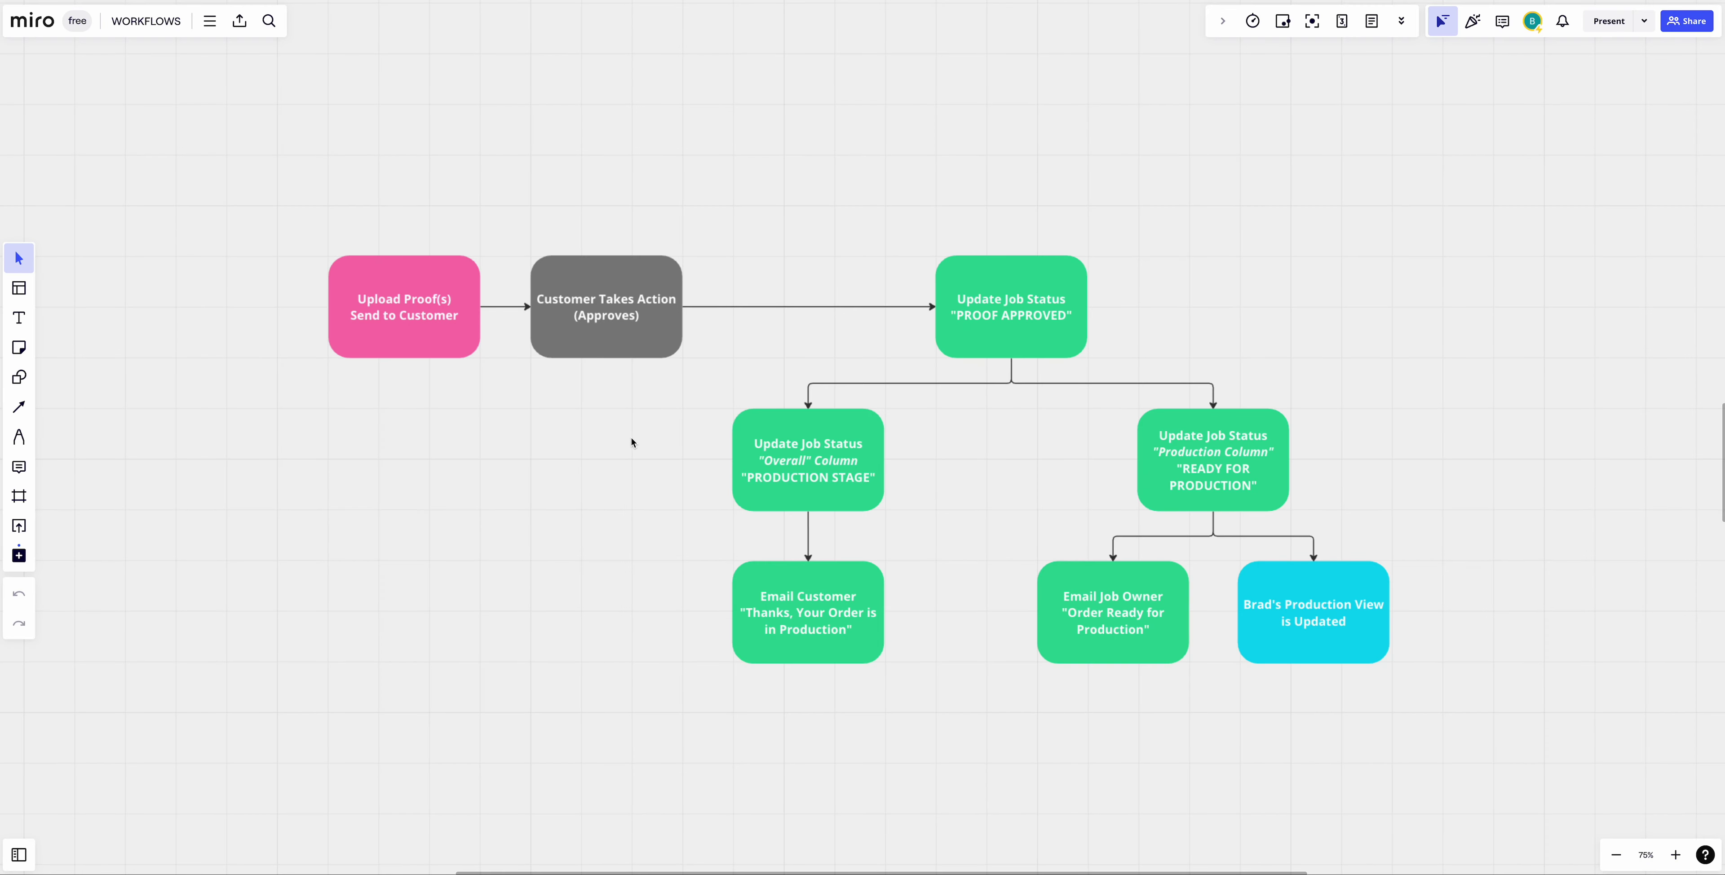
- Switch to the Miro workflow board and examine the path from customer approval to the Overall column status update
{"action": "left_click", "coordinate": [622, 271]}
{"action": "left_click", "coordinate": [861, 262]}
{"action": "left_click", "coordinate": [809, 437]}
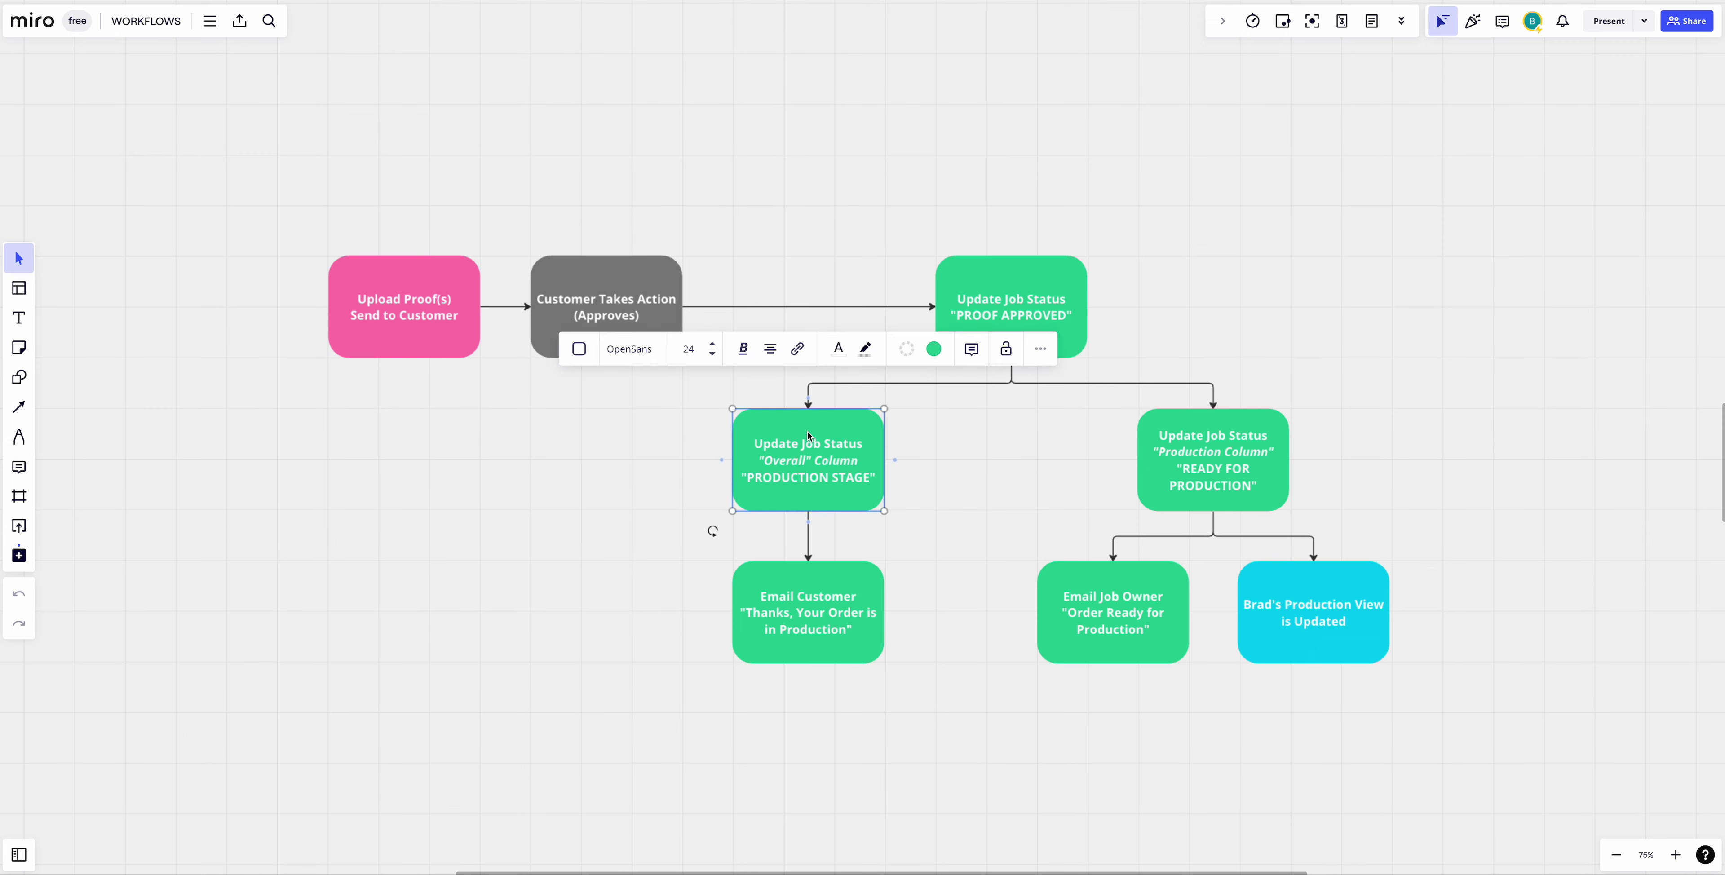
{"action": "left_click", "coordinate": [636, 608]}
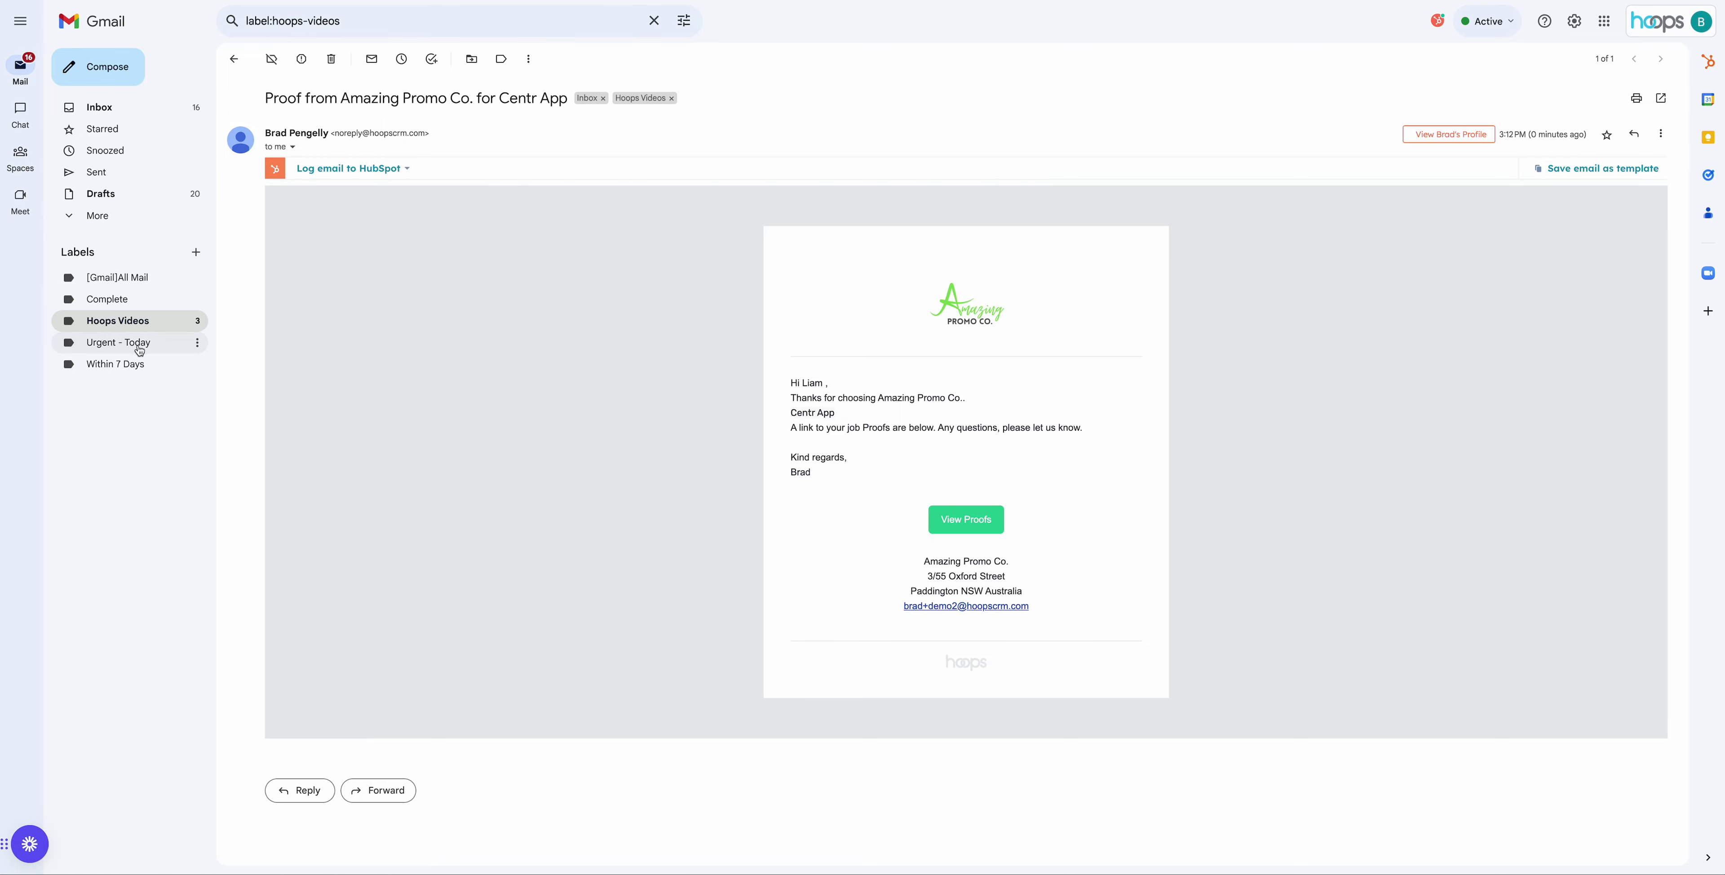
- Switch to Gmail and read the Order Update email to the customer under the Hoops Videos label
{"action": "left_click", "coordinate": [161, 320]}
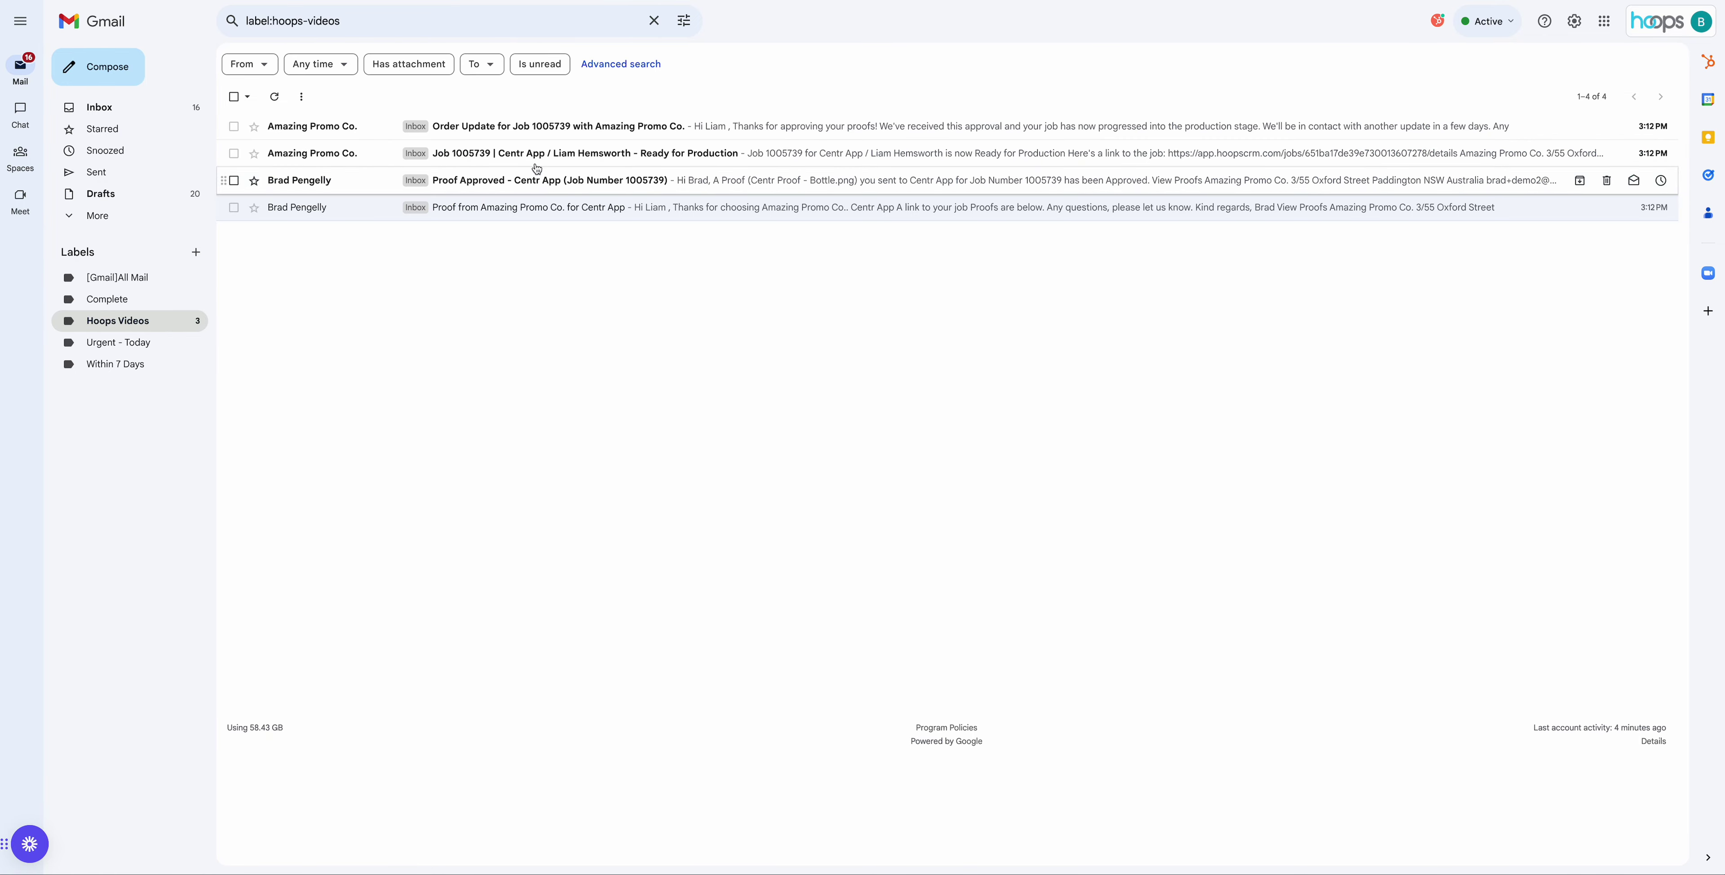
{"action": "left_click", "coordinate": [496, 135]}
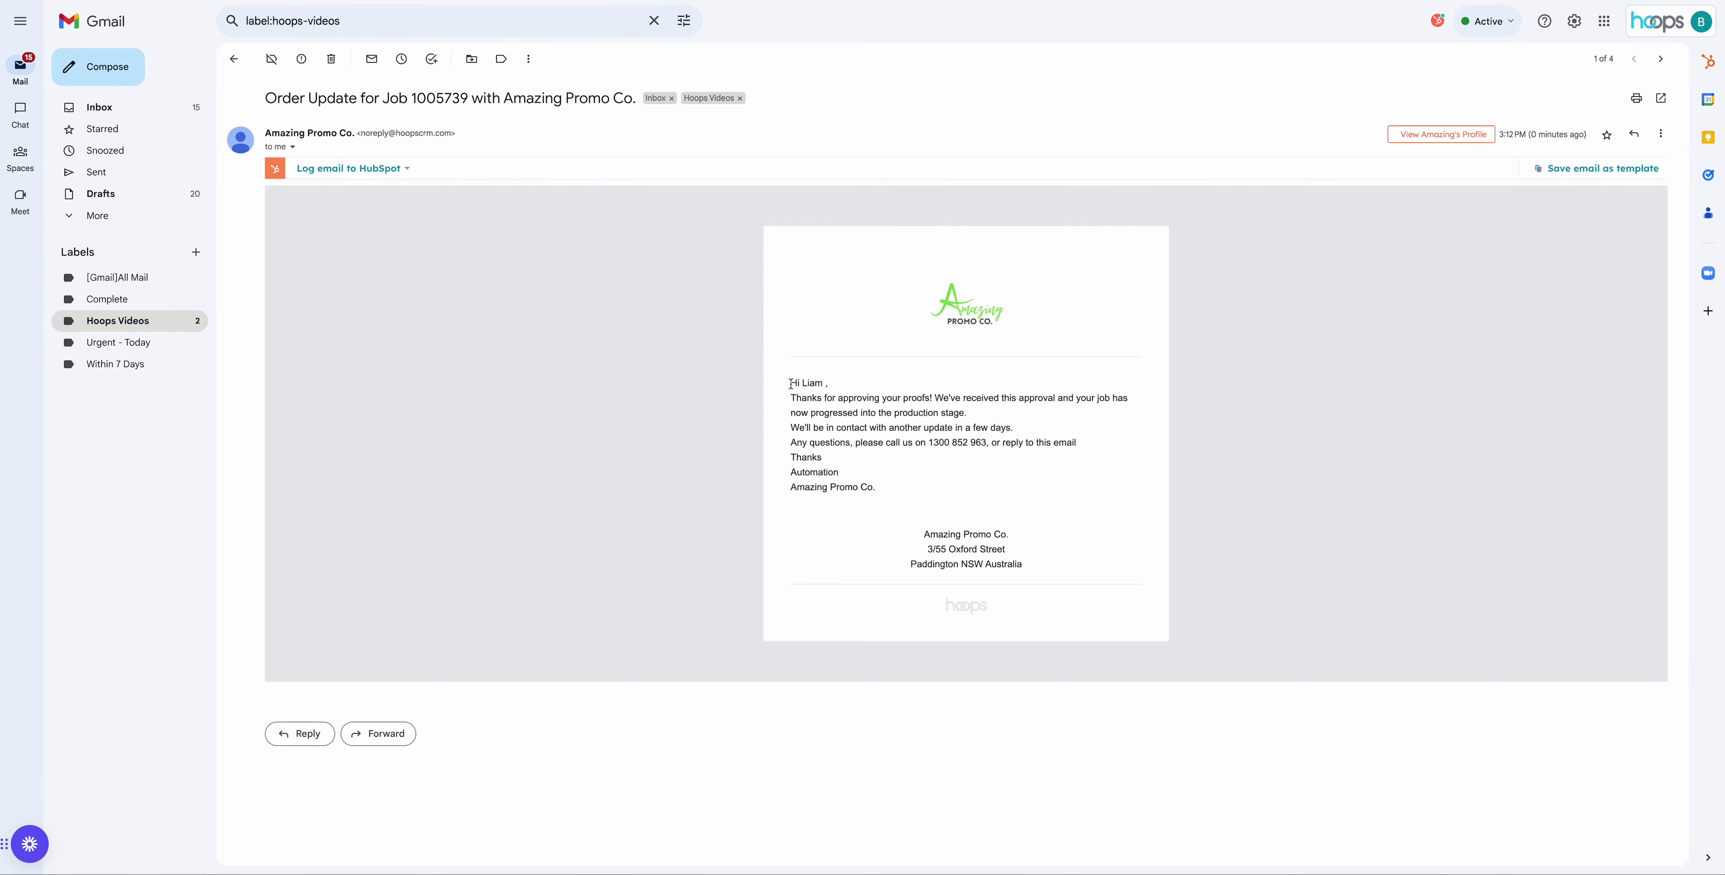
{"action": "left_click_drag", "start_coordinate": [791, 382], "coordinate": [916, 488]}
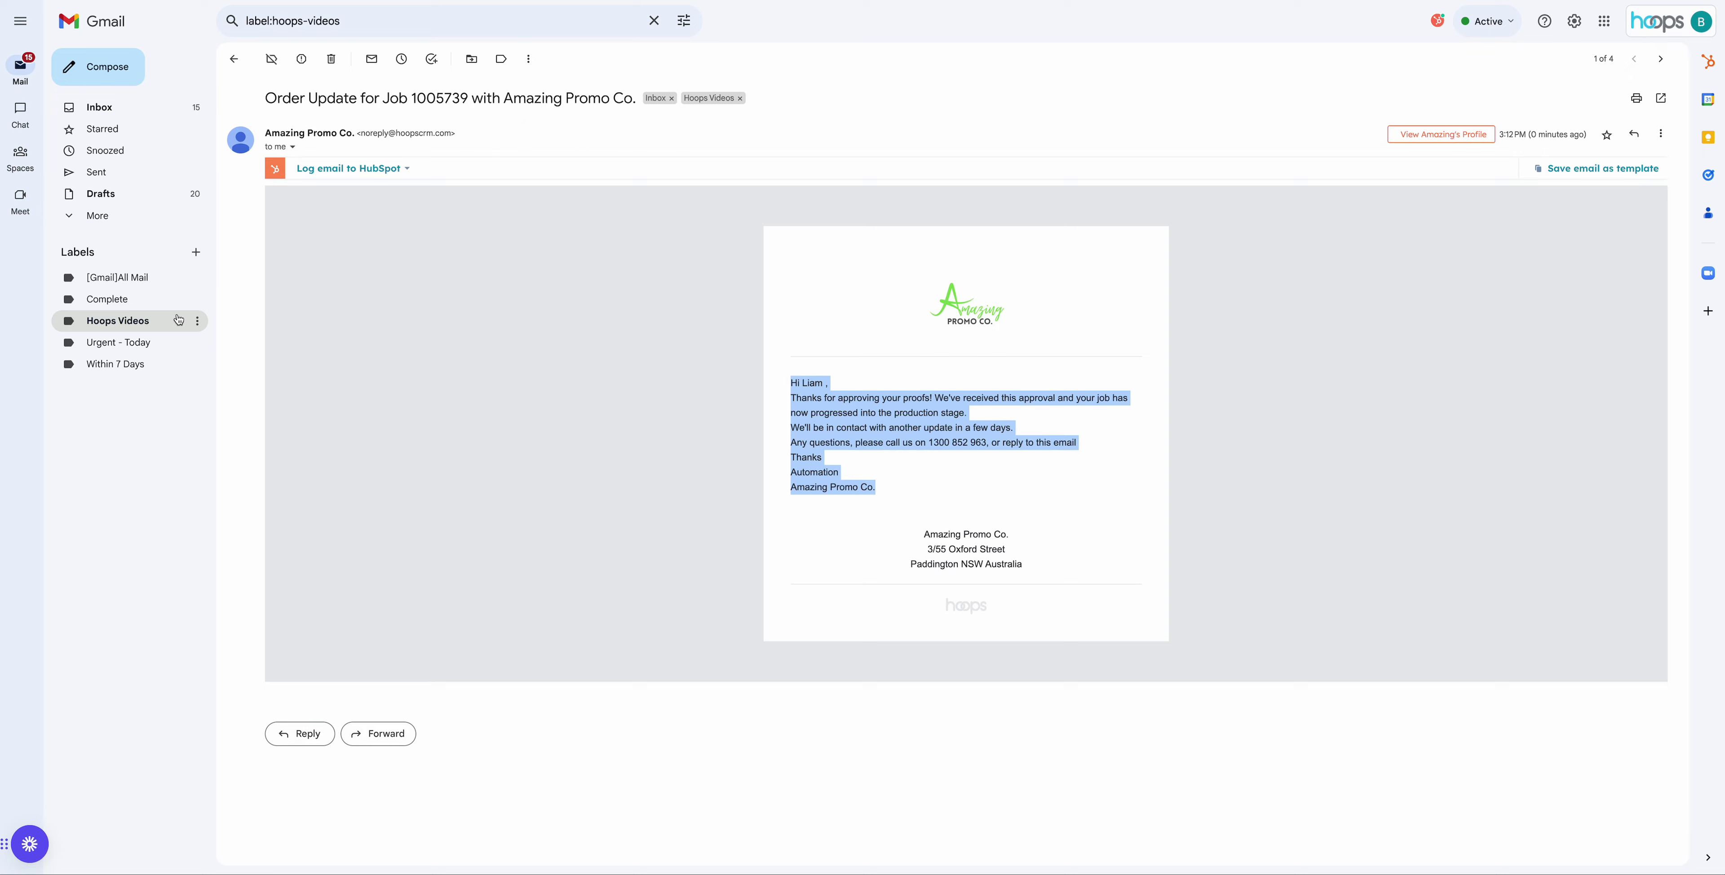
- Open the Ready for Production email under Hoops Videos and read its status line and job link text
{"action": "left_click", "coordinate": [176, 320]}
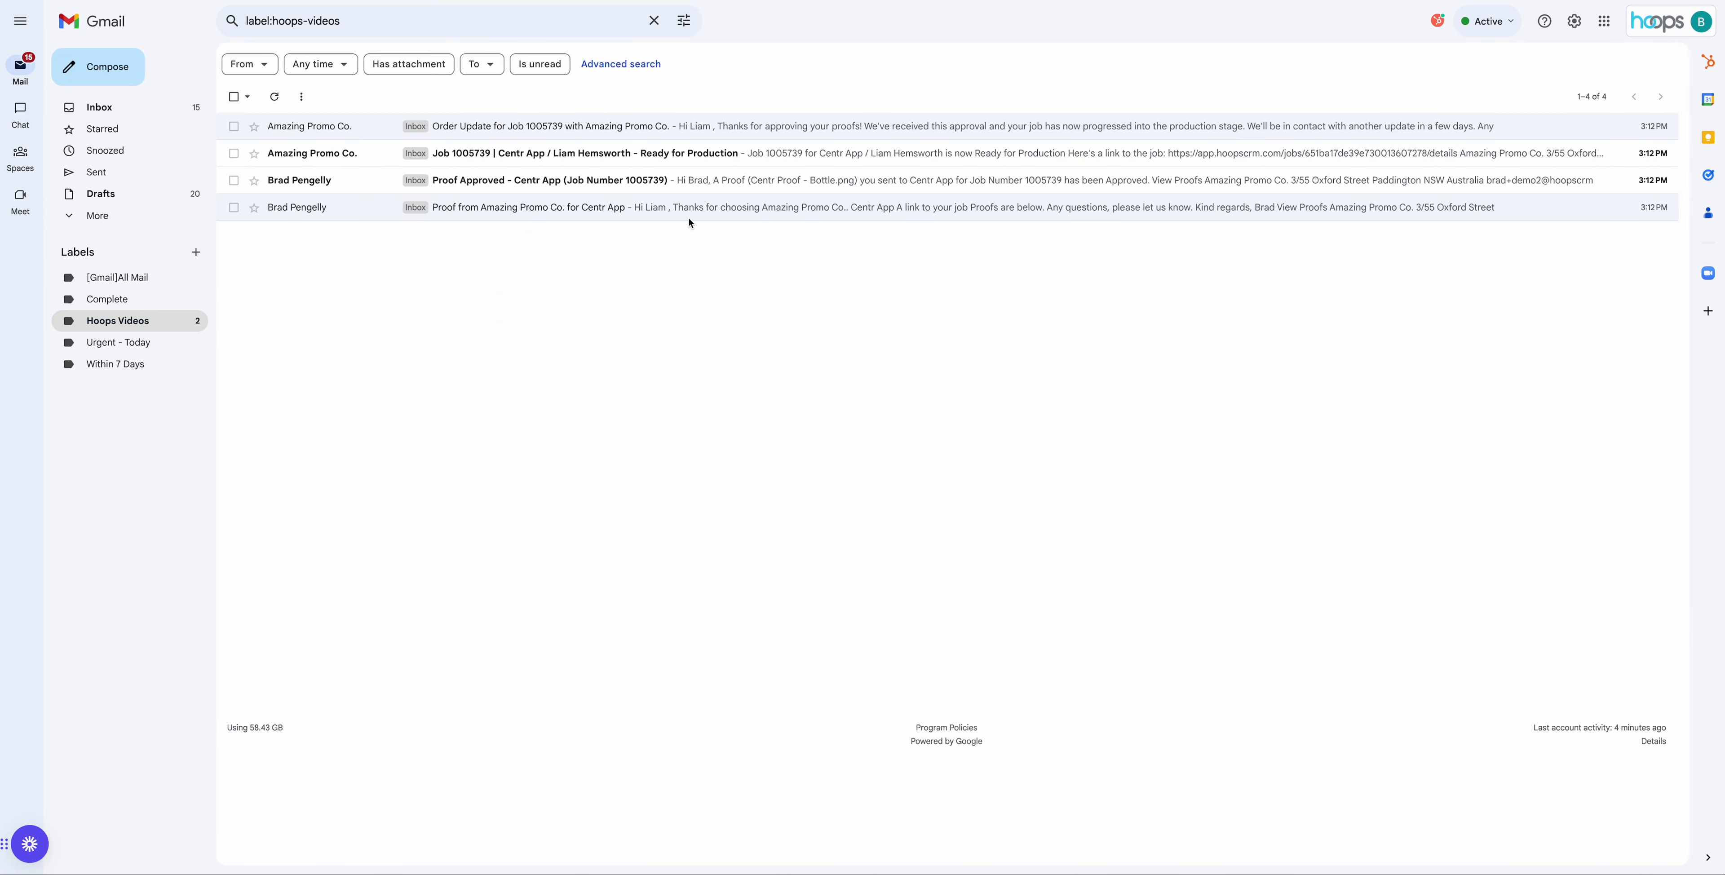
{"action": "left_click", "coordinate": [557, 153]}
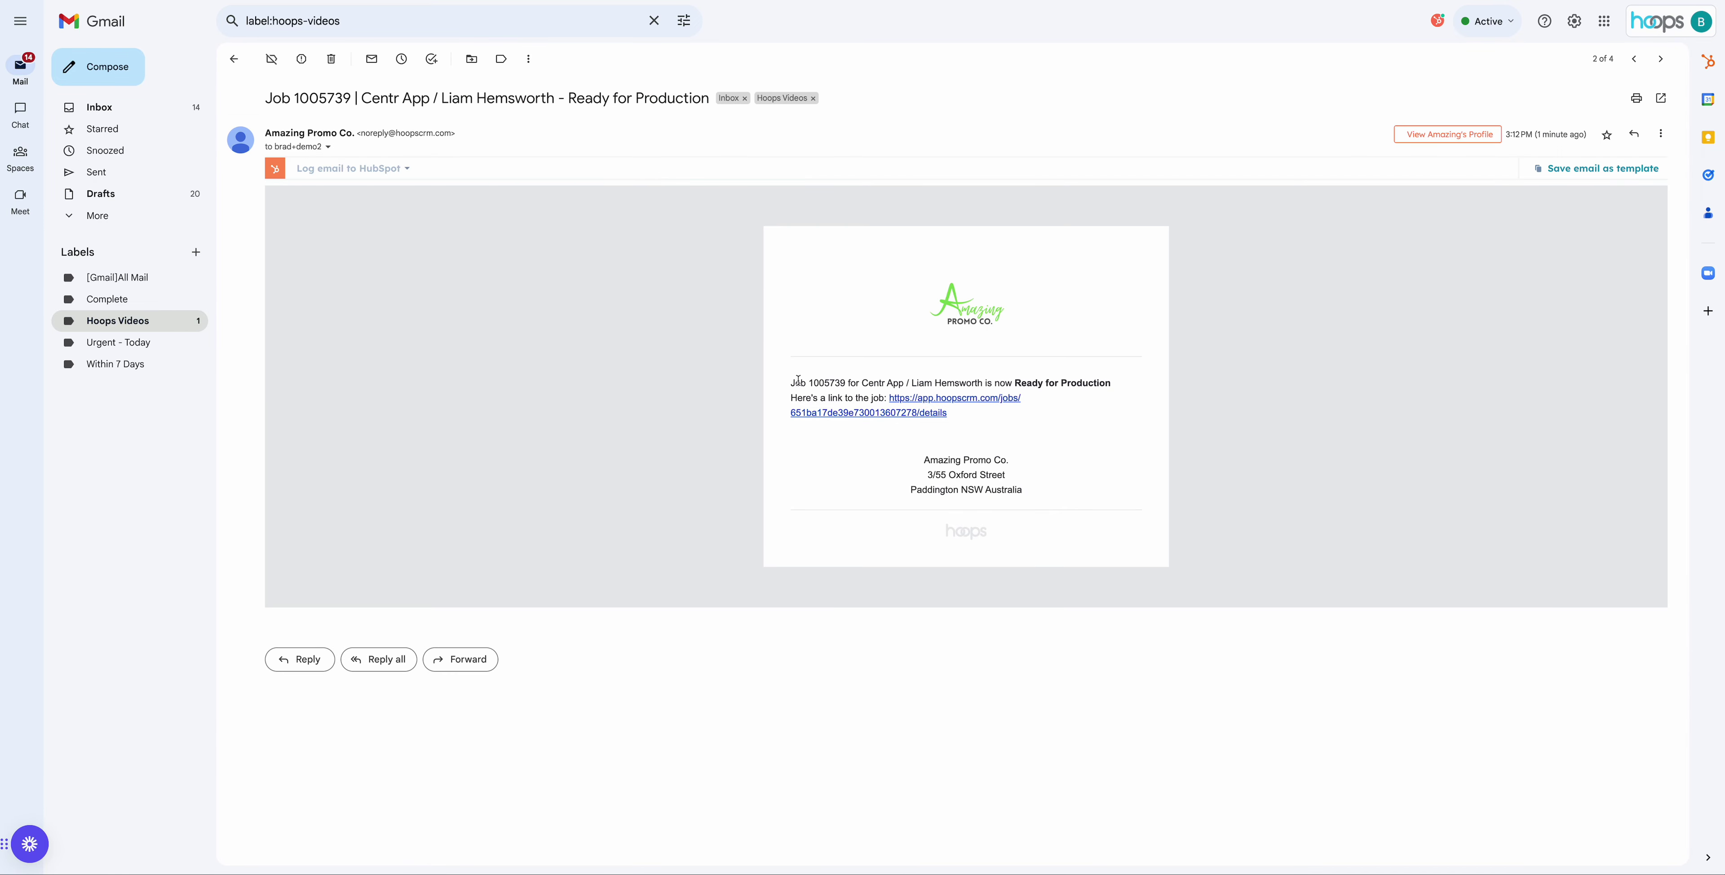
{"action": "left_click_drag", "start_coordinate": [798, 380], "coordinate": [1119, 383]}
{"action": "left_click_drag", "start_coordinate": [791, 400], "coordinate": [886, 398]}
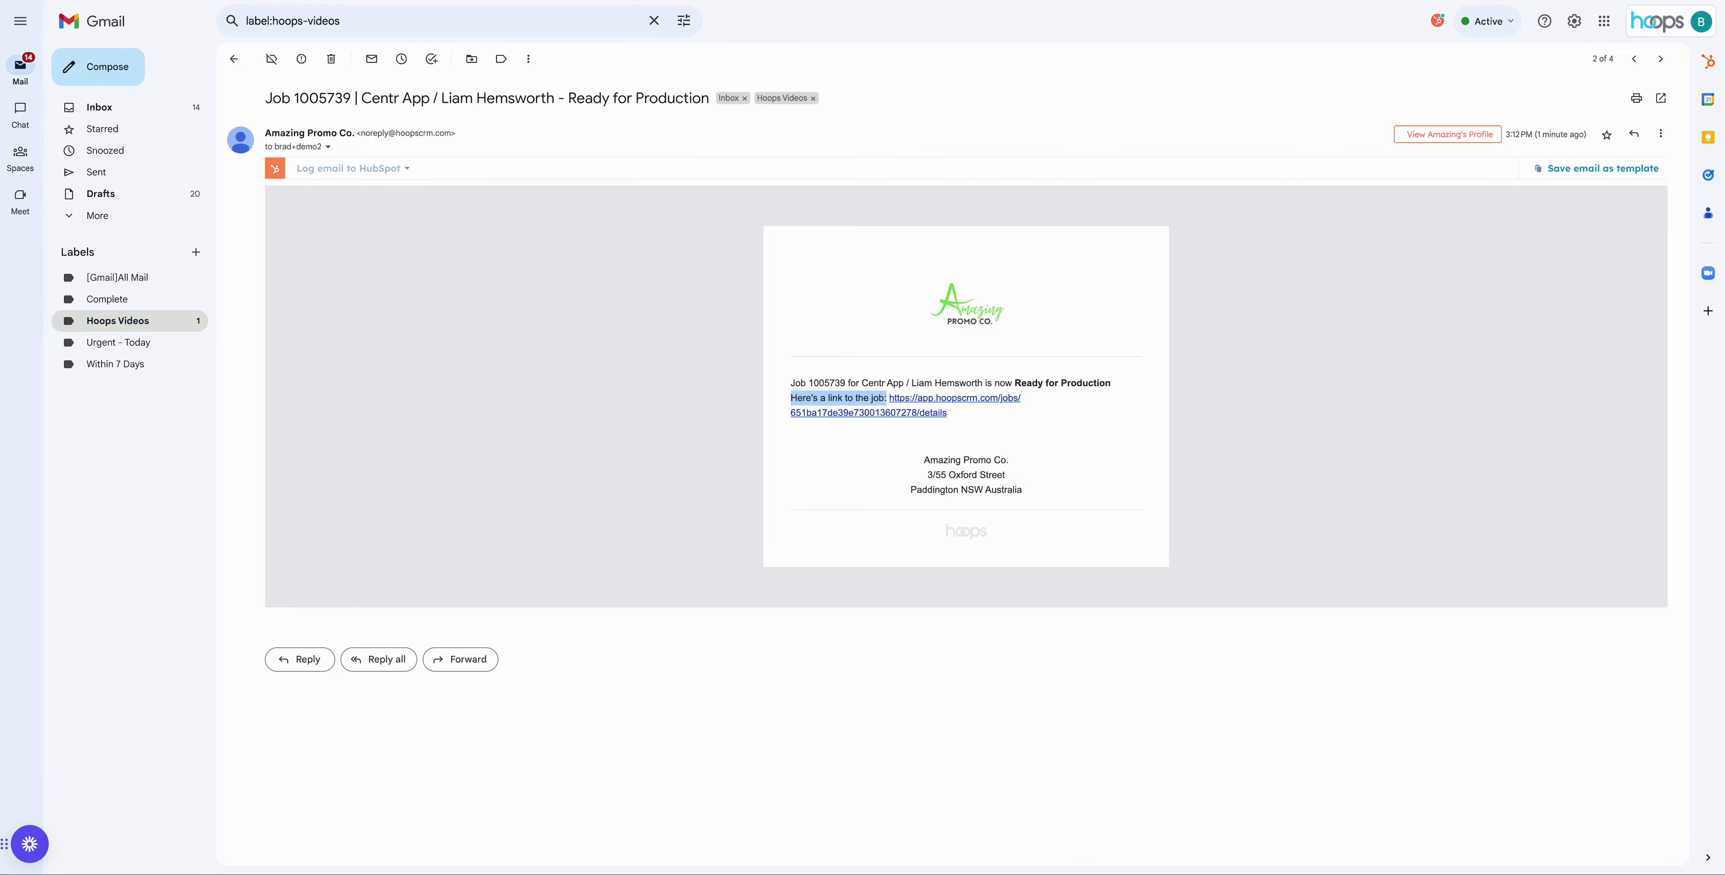
- Switch back to the Hoops JobBoard and open the personal production view from the additional views
{"action": "left_click", "coordinate": [288, 0]}
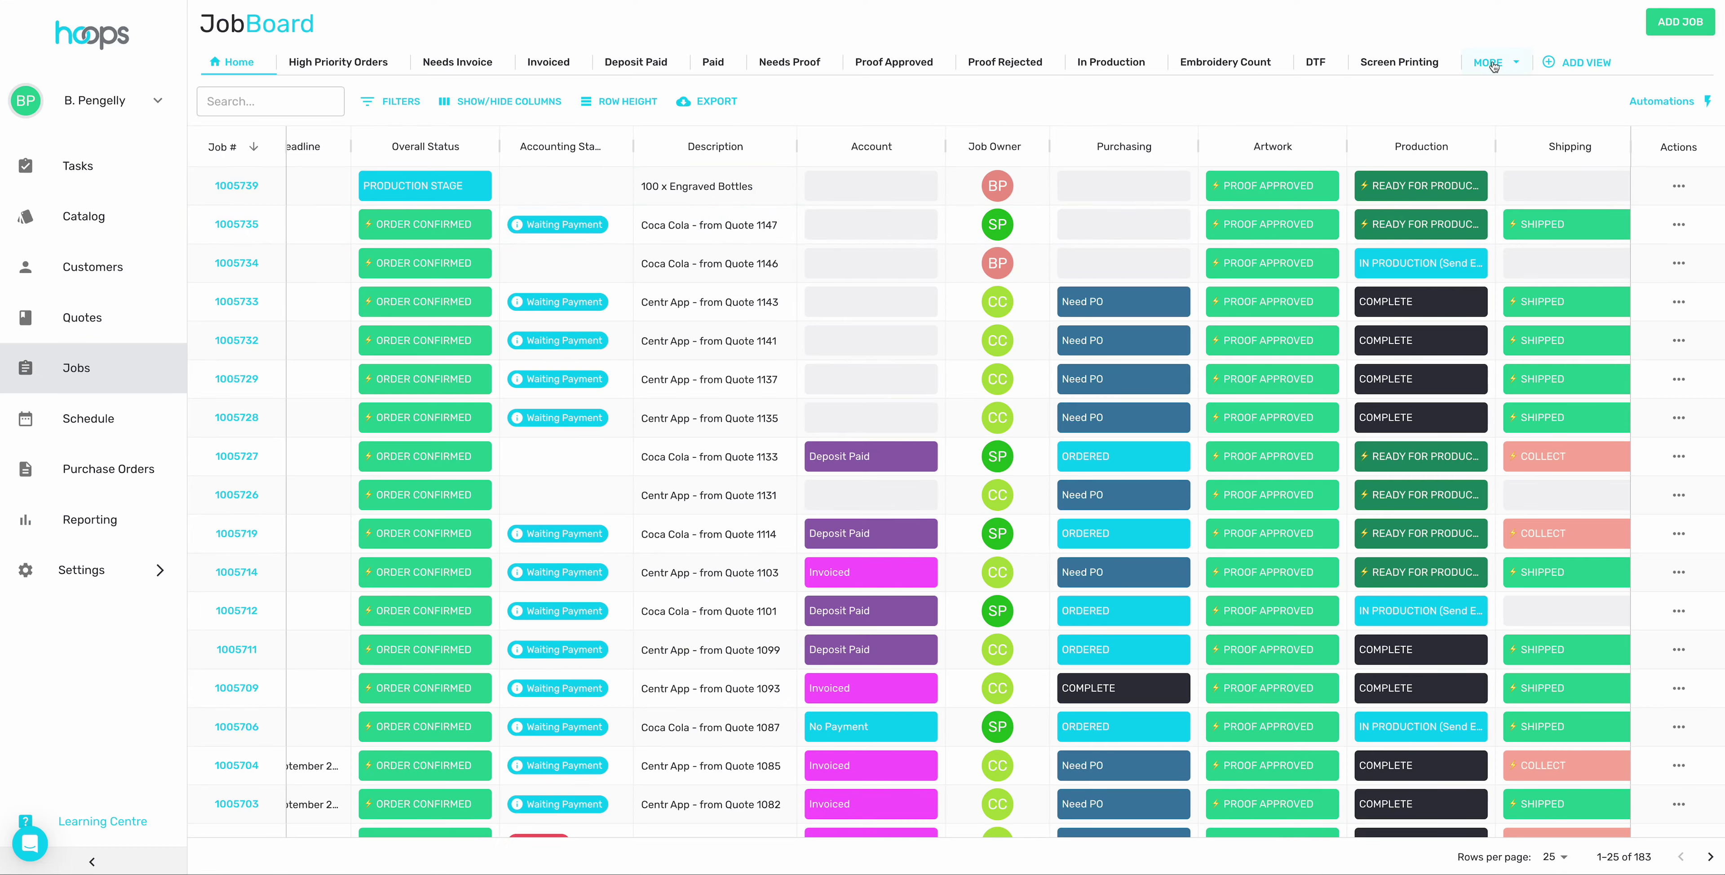
{"action": "left_click", "coordinate": [1508, 65]}
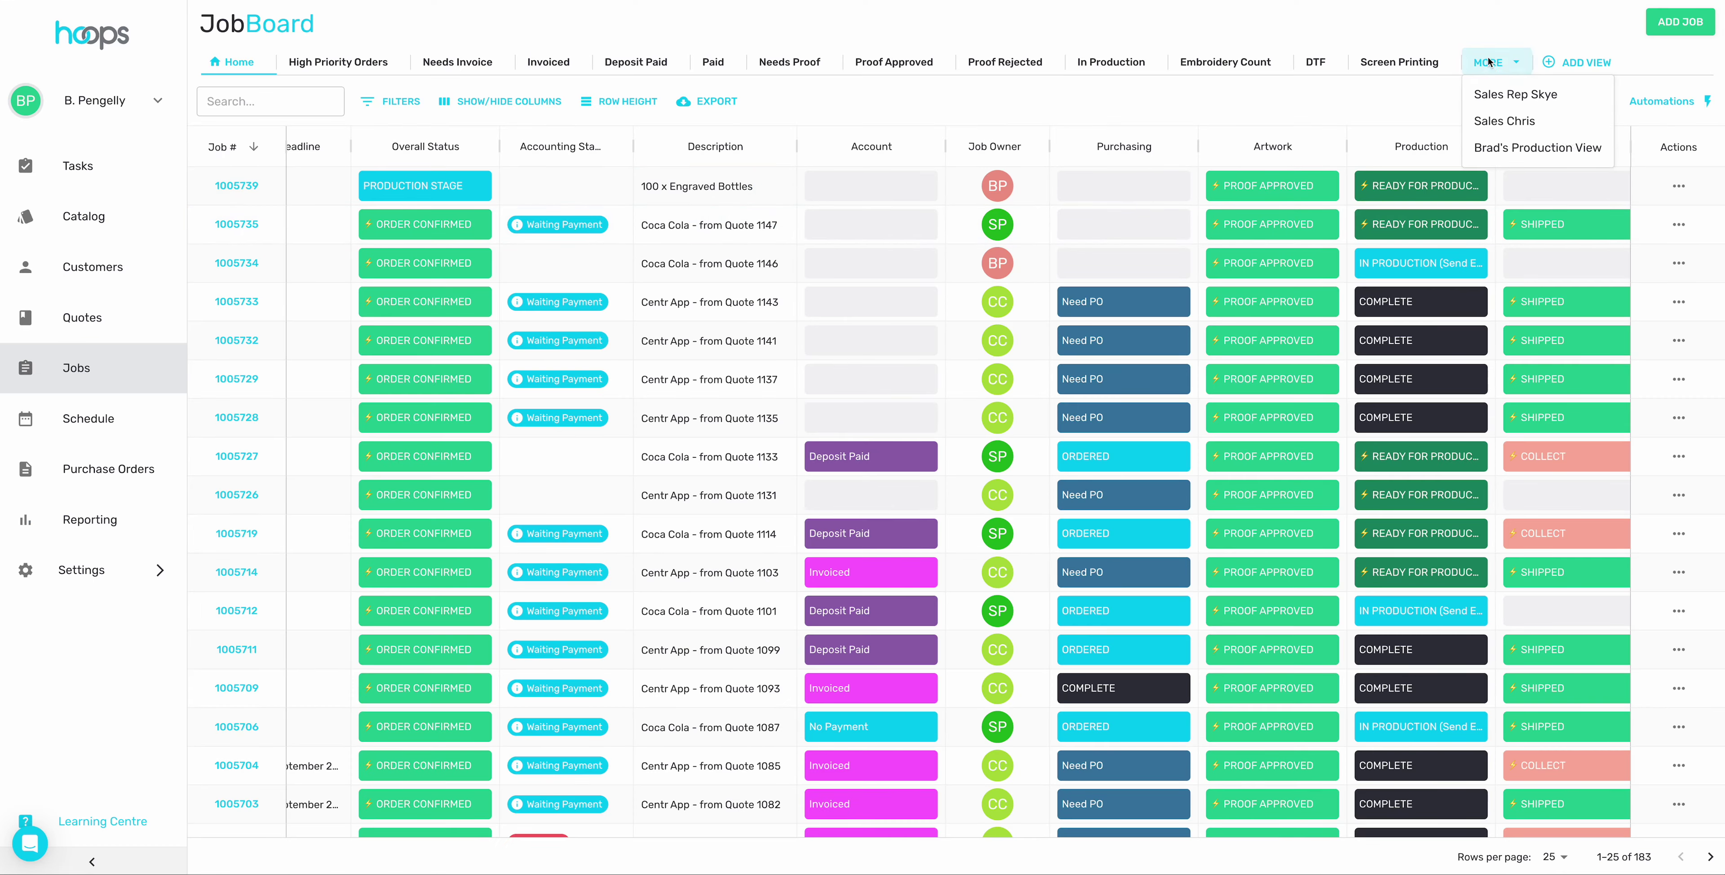
{"action": "left_click", "coordinate": [1523, 150]}
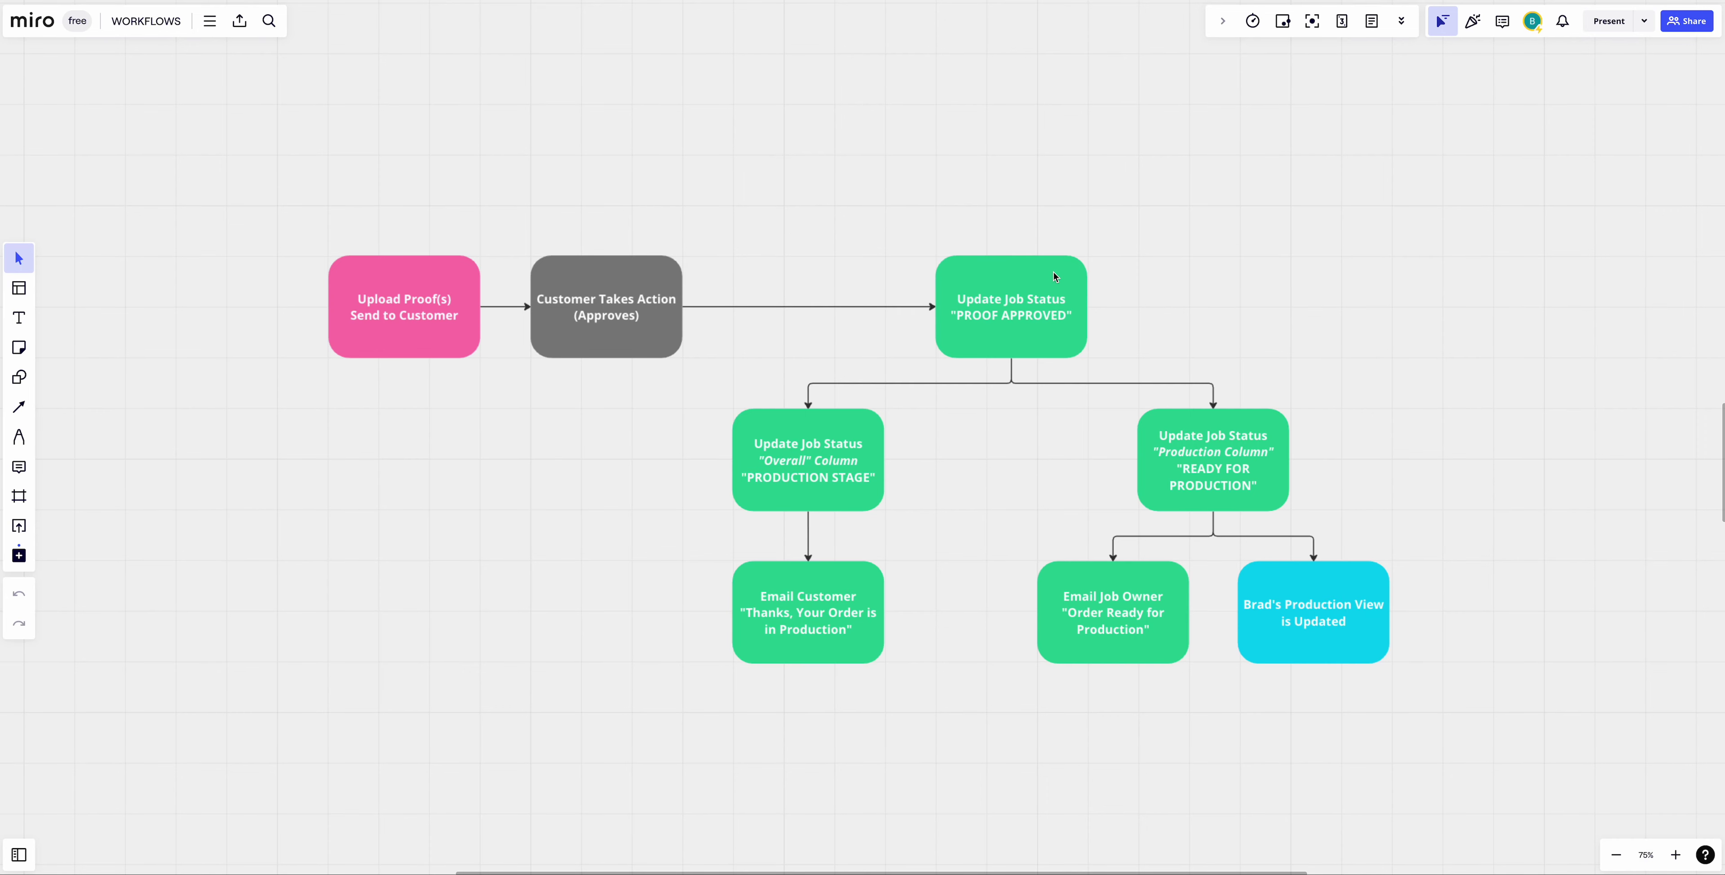
- Examine the PROOF APPROVED status update in the Miro workflow and bring up the automations list in Hoops
{"action": "left_click", "coordinate": [1045, 280]}
{"action": "left_click", "coordinate": [1166, 305]}
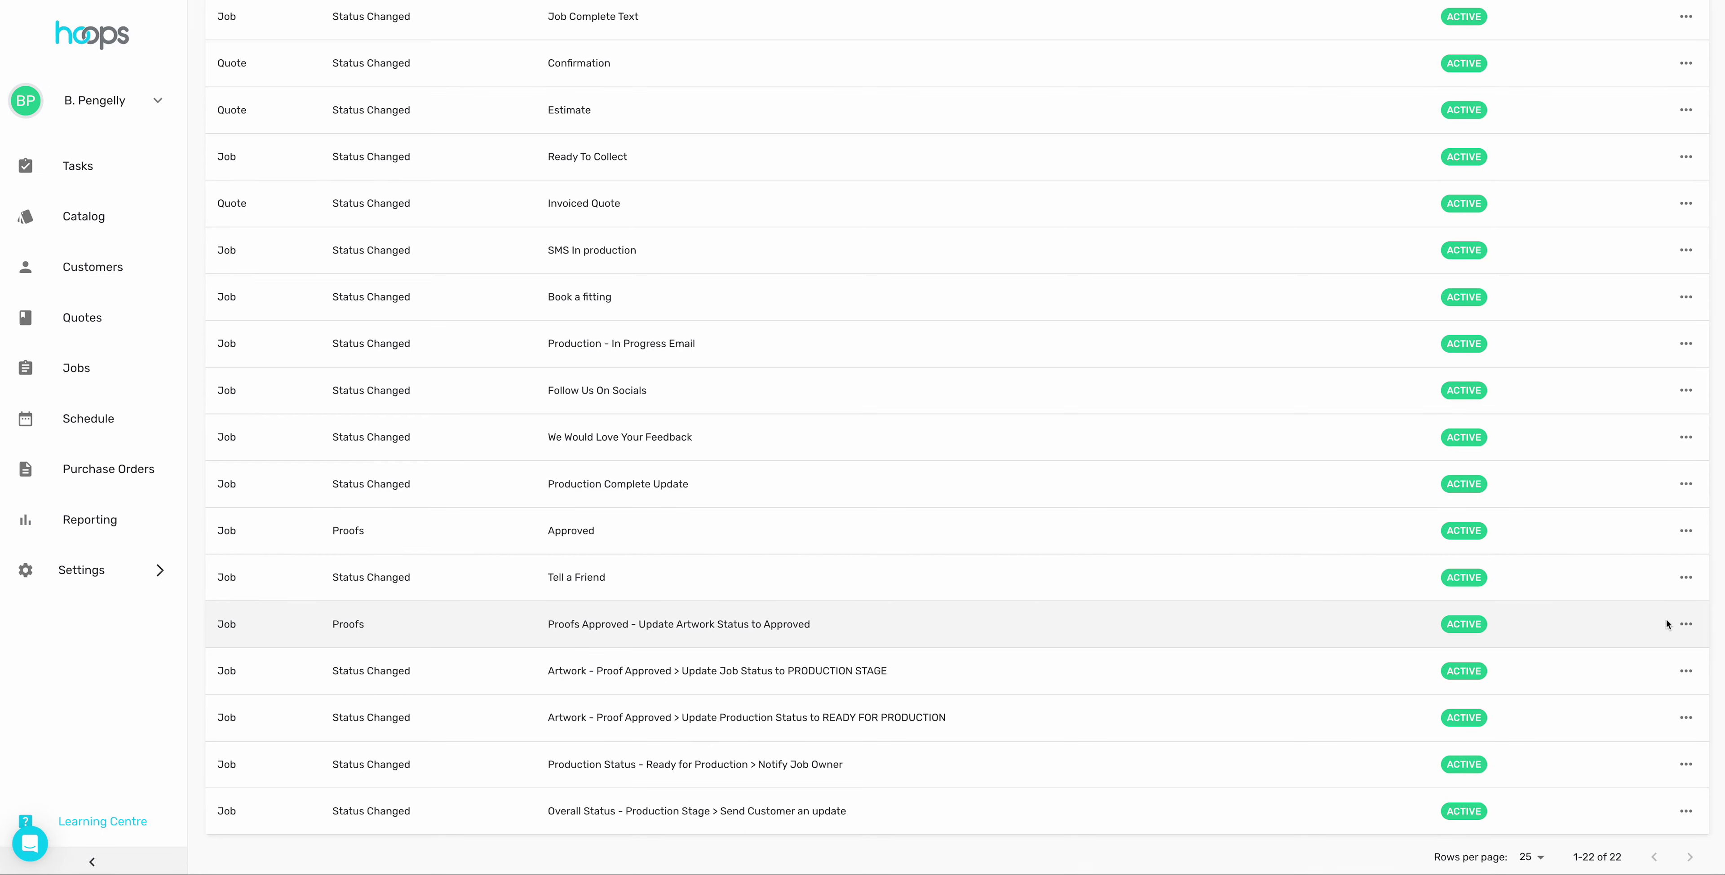
- Review the rule in the Proofs Approved - Update Artwork Status to Approved automation and close it without saving
{"action": "left_click", "coordinate": [1686, 624]}
{"action": "left_click", "coordinate": [1681, 651]}
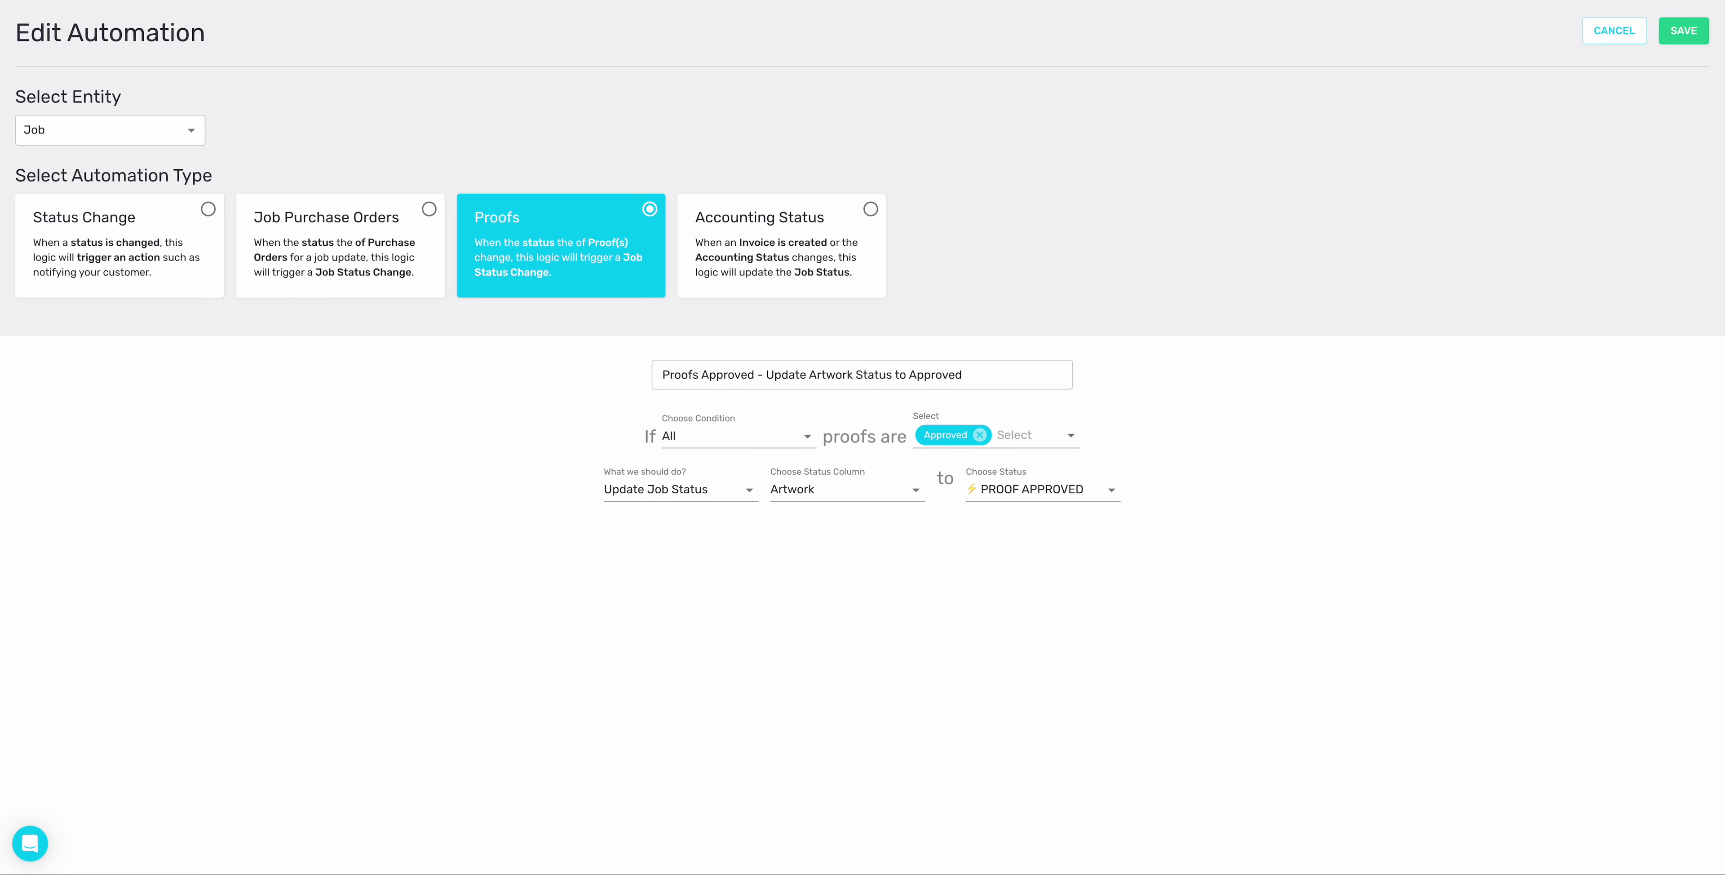
{"action": "left_click", "coordinate": [1626, 33]}
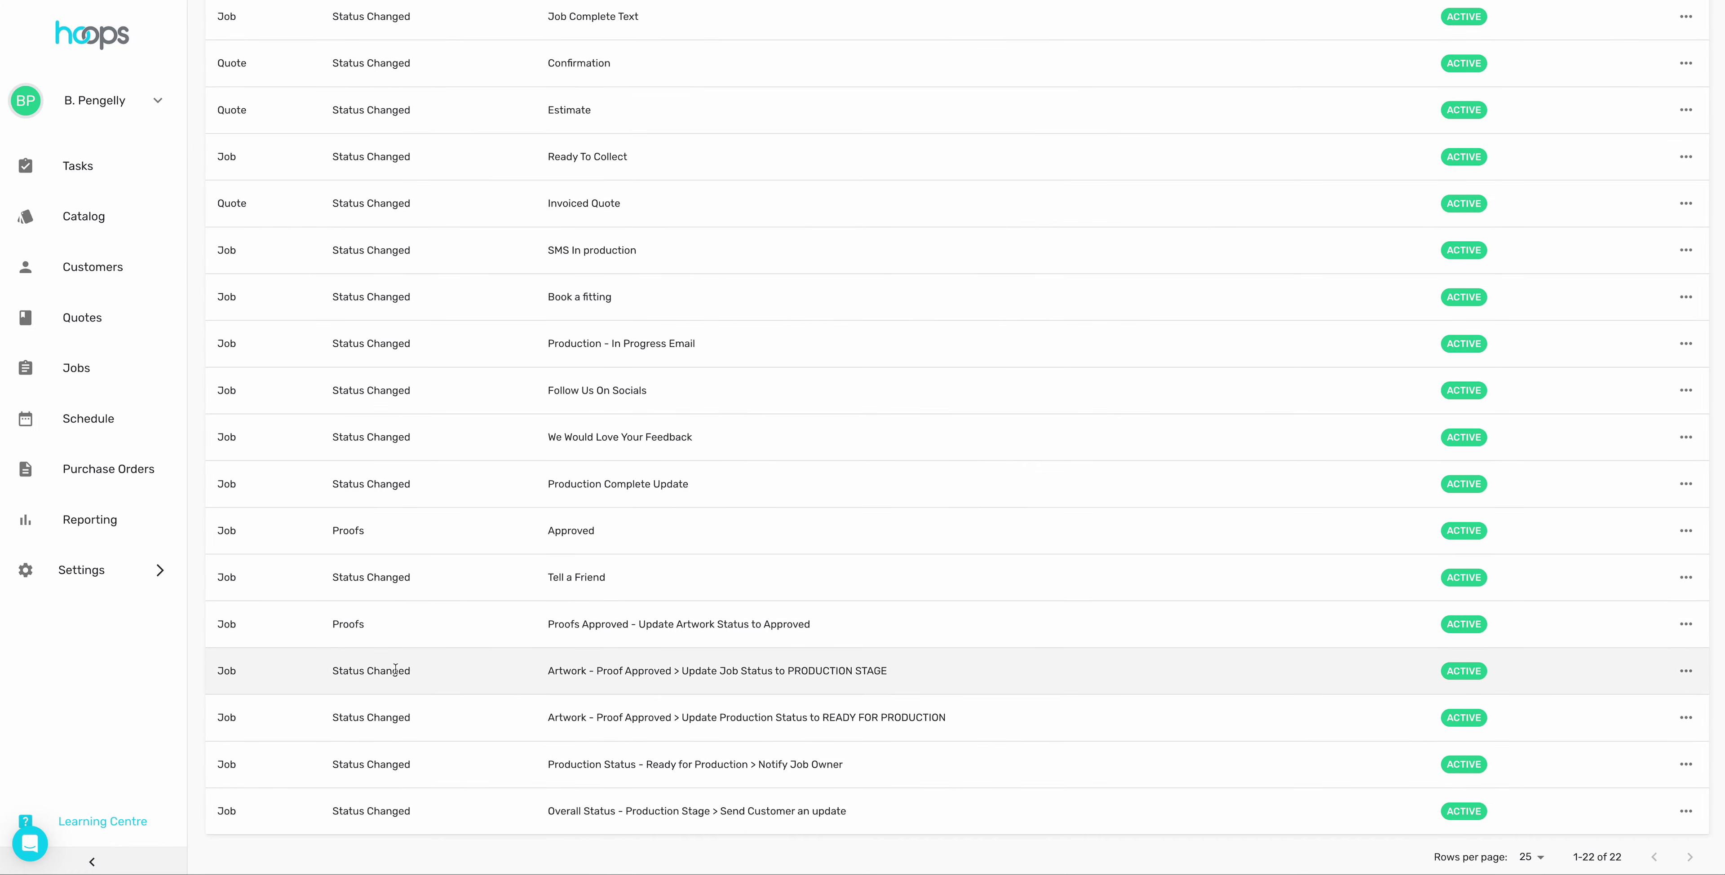
- Review the rule in the Artwork - Proof Approved > Update Job Status to PRODUCTION STAGE automation and close it without saving
{"action": "left_click", "coordinate": [1686, 672]}
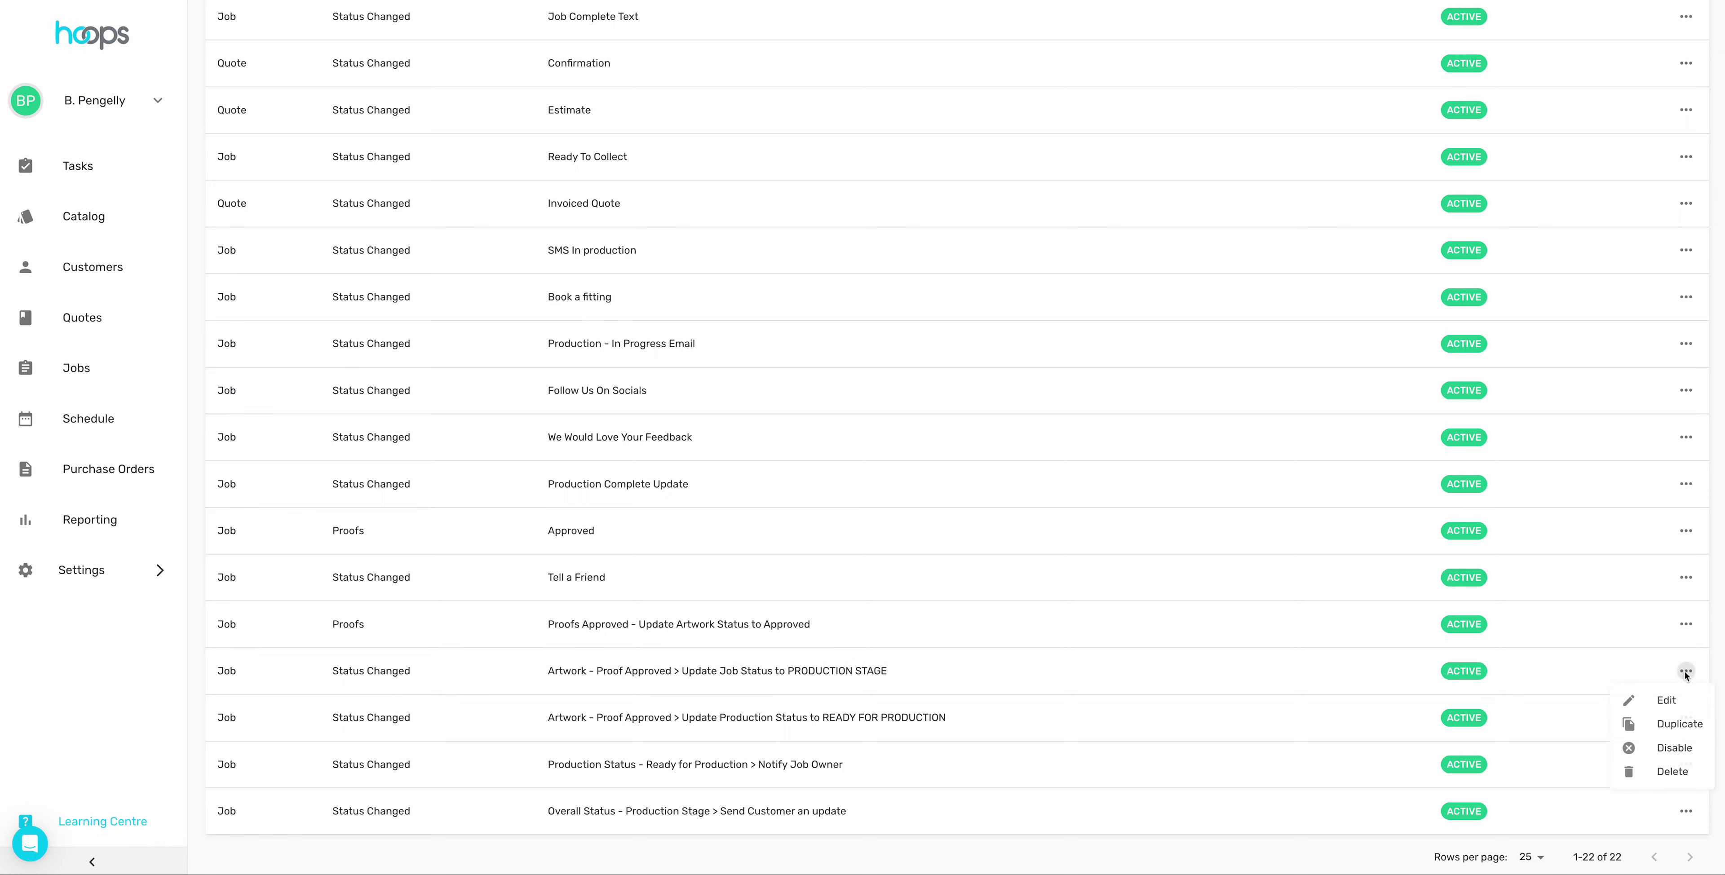
{"action": "left_click", "coordinate": [1671, 701]}
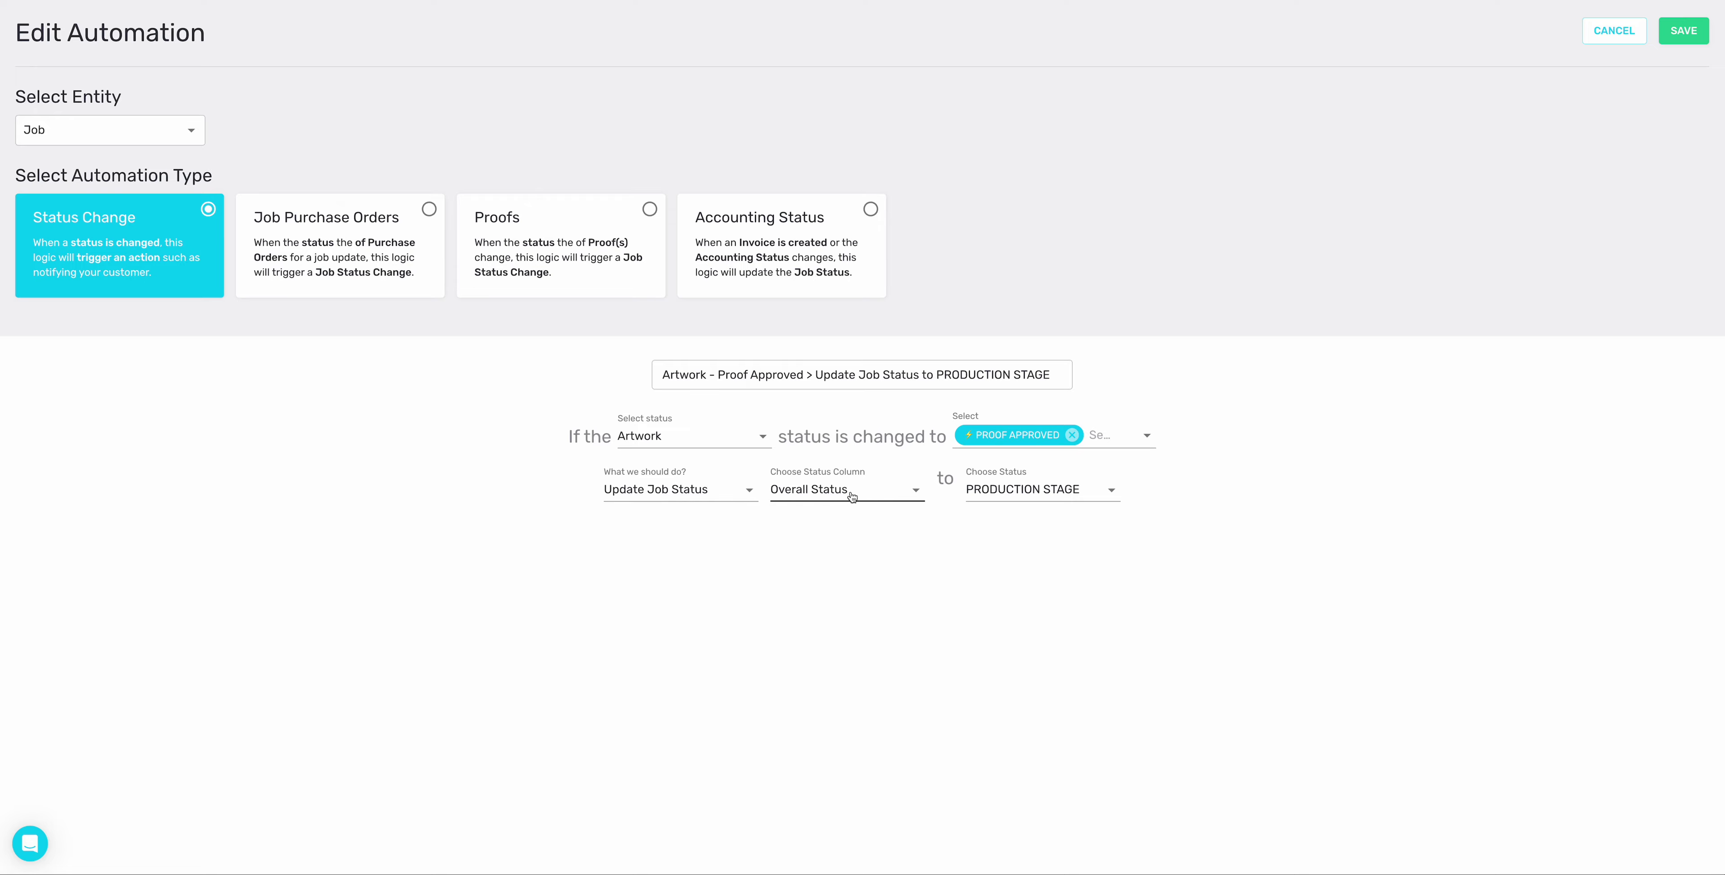
{"action": "left_click", "coordinate": [1614, 31]}
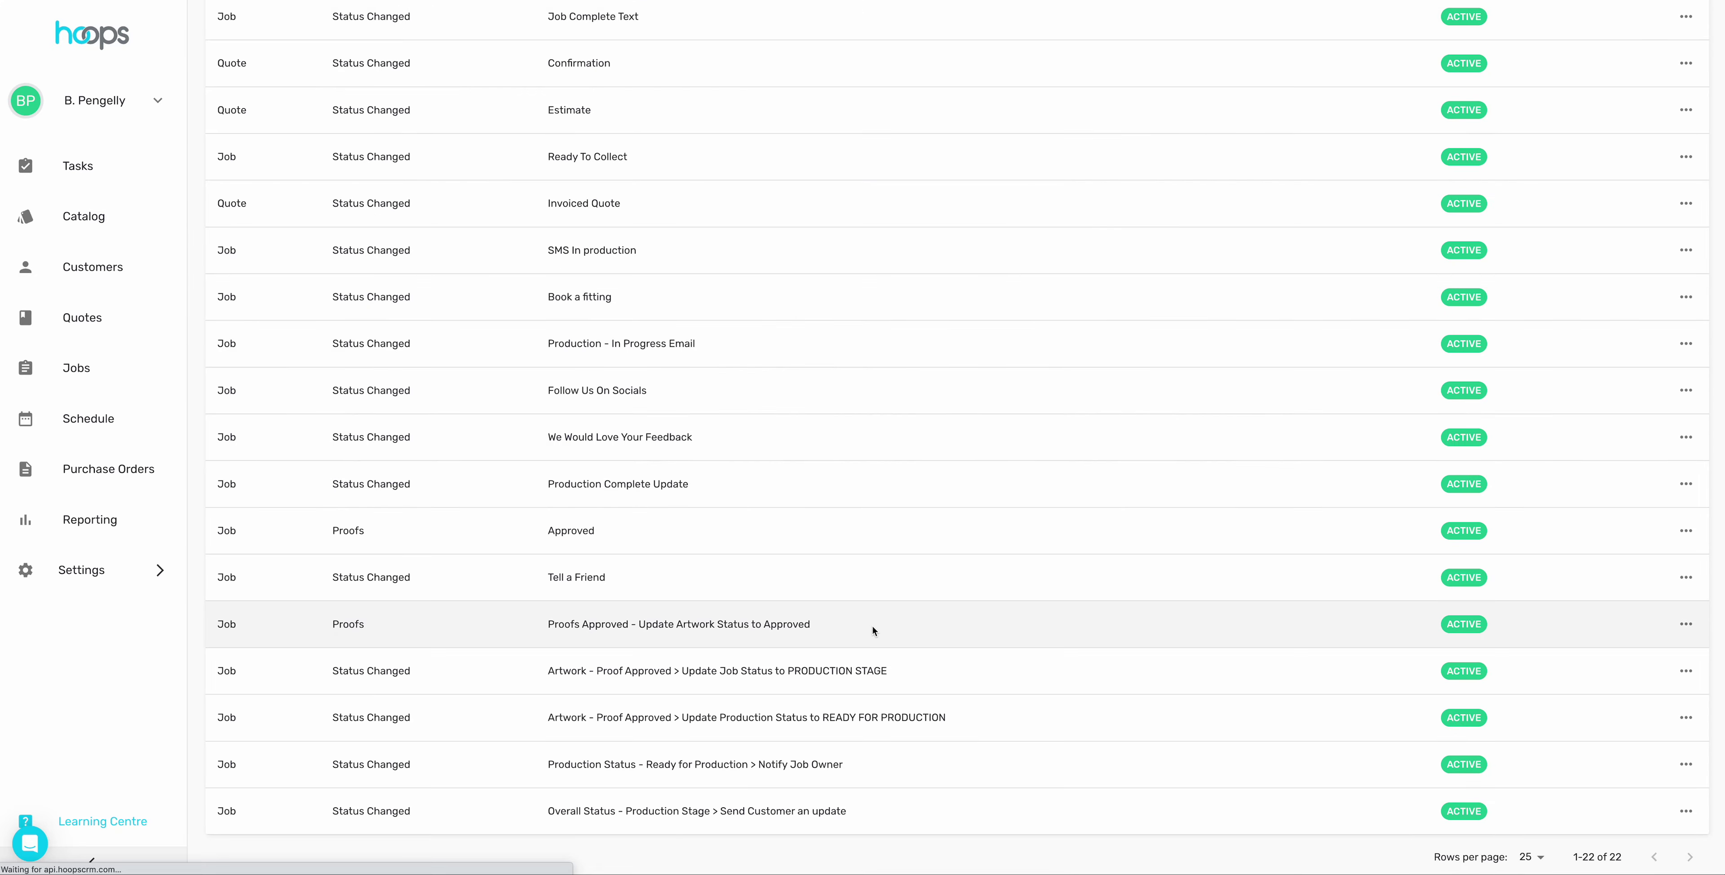
- Open the Overall Status - Production Stage > Send Customer an update automation and trace its path from PROOF APPROVED to Email Customer in the Miro workflow
{"action": "left_click", "coordinate": [1685, 811]}
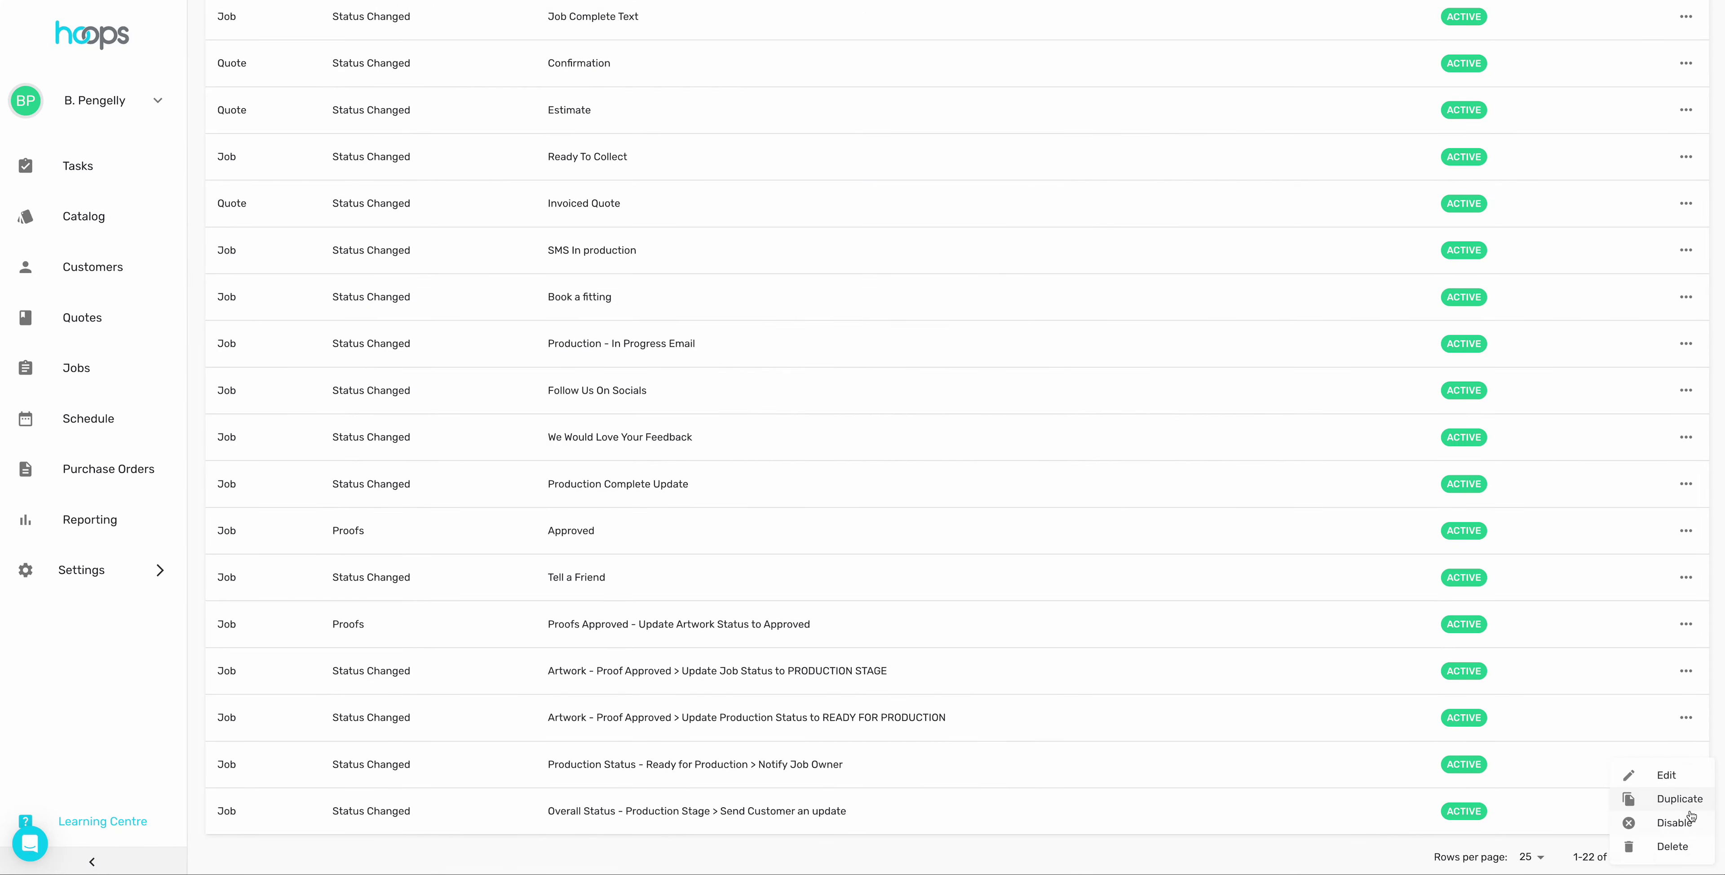
{"action": "left_click", "coordinate": [1668, 776]}
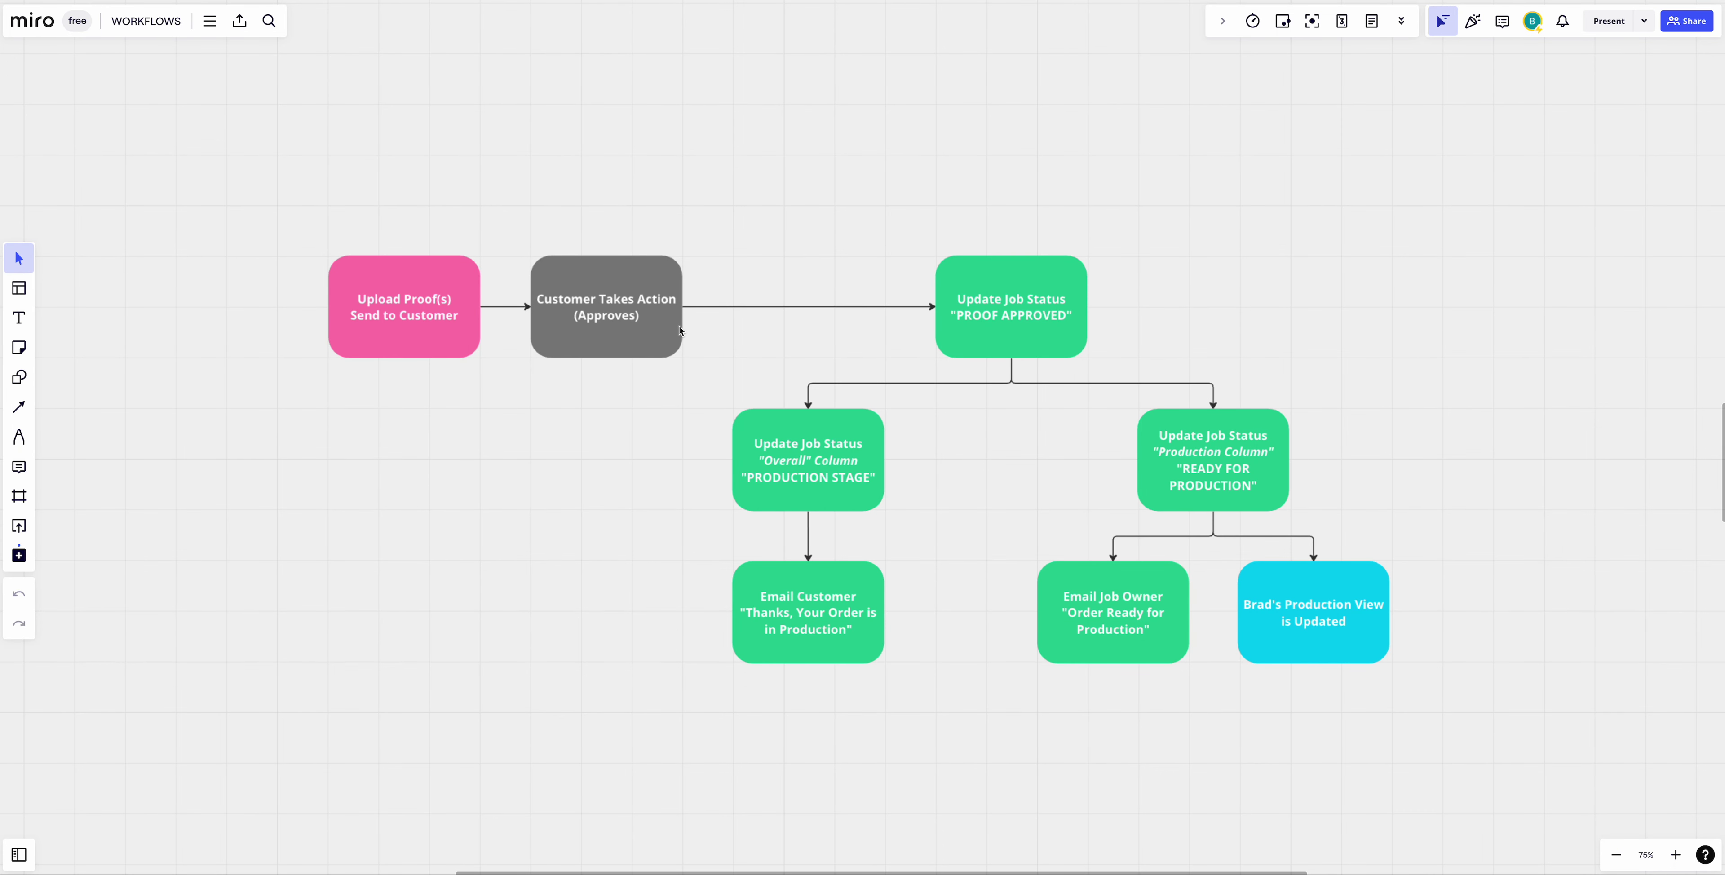
{"action": "left_click", "coordinate": [1030, 281]}
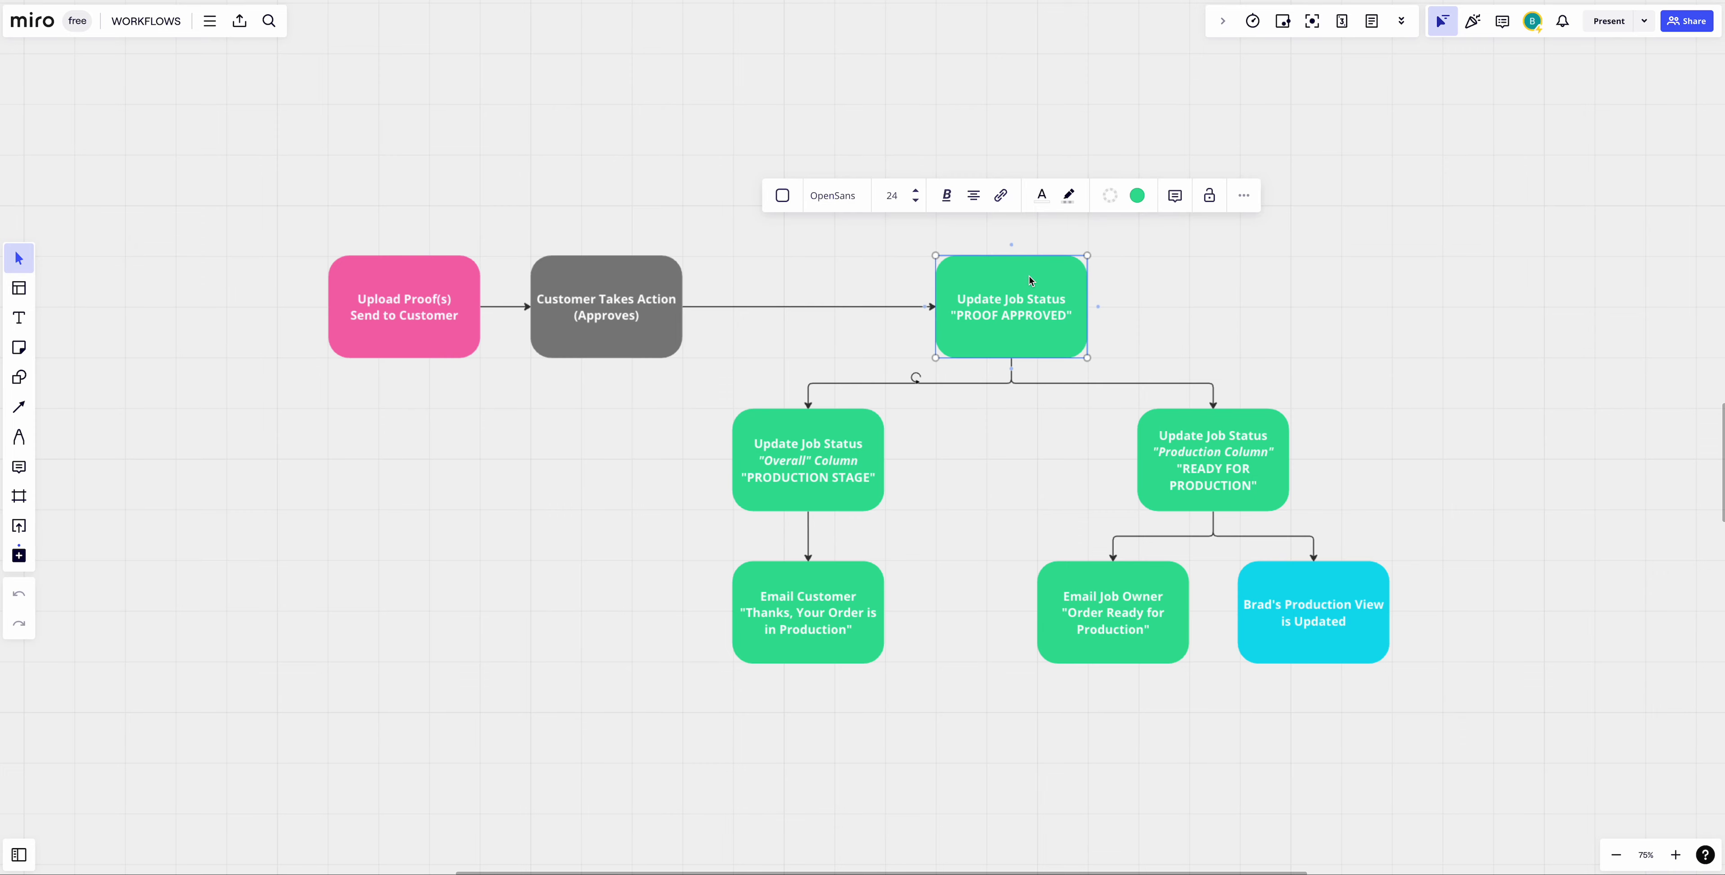
{"action": "left_click", "coordinate": [849, 424]}
{"action": "left_click", "coordinate": [863, 582]}
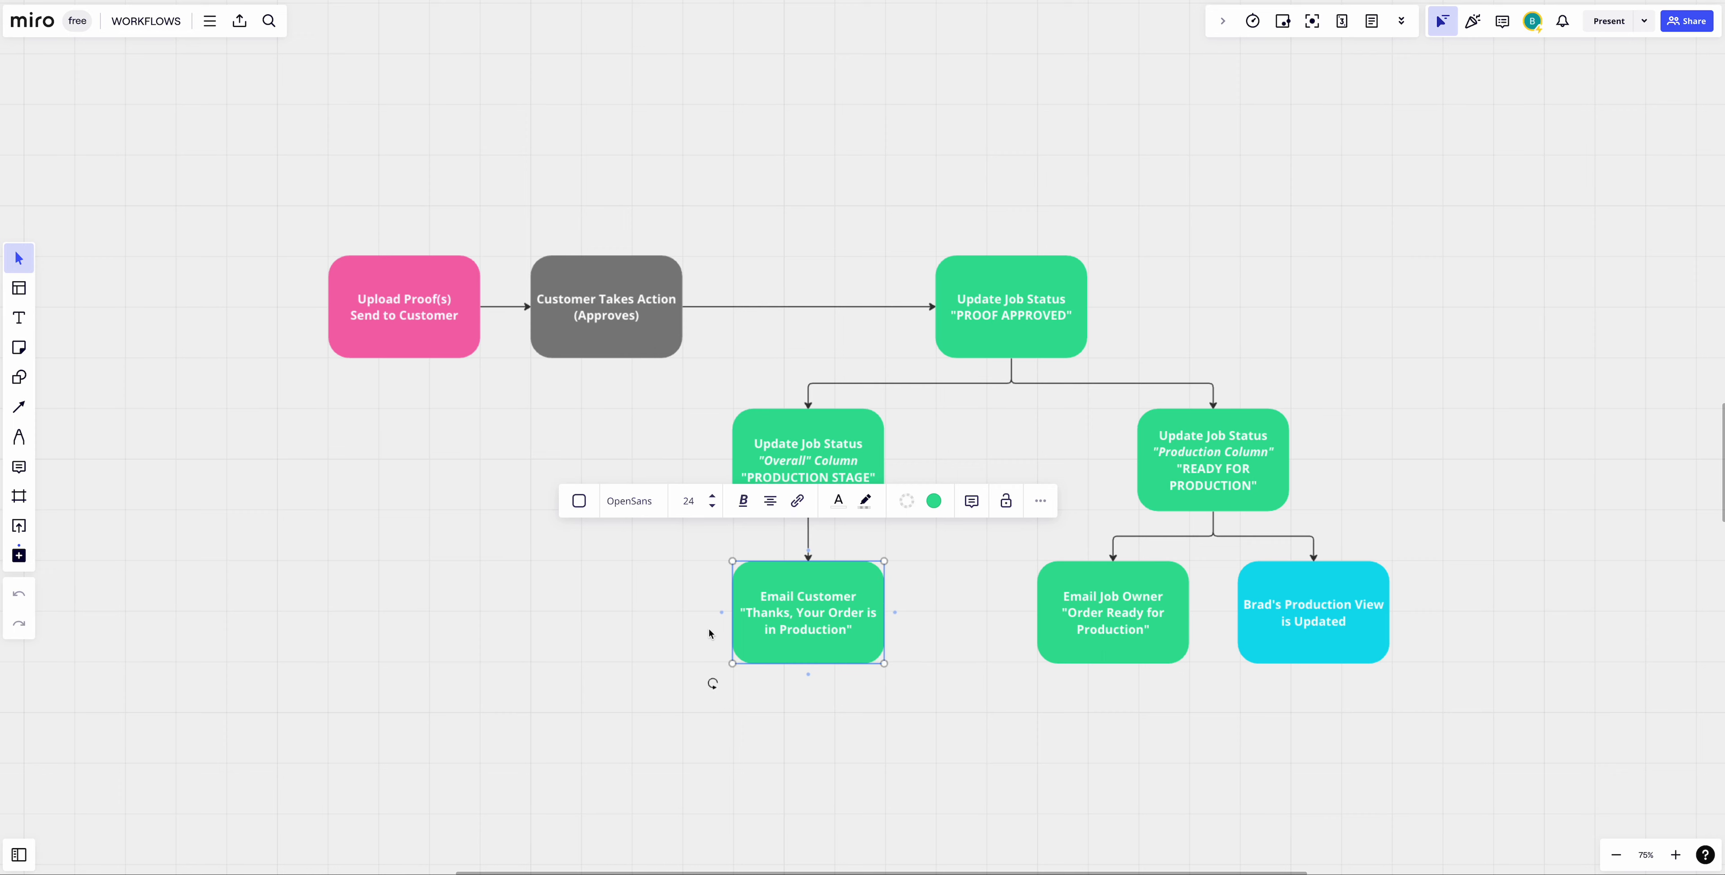
{"action": "left_click", "coordinate": [589, 599]}
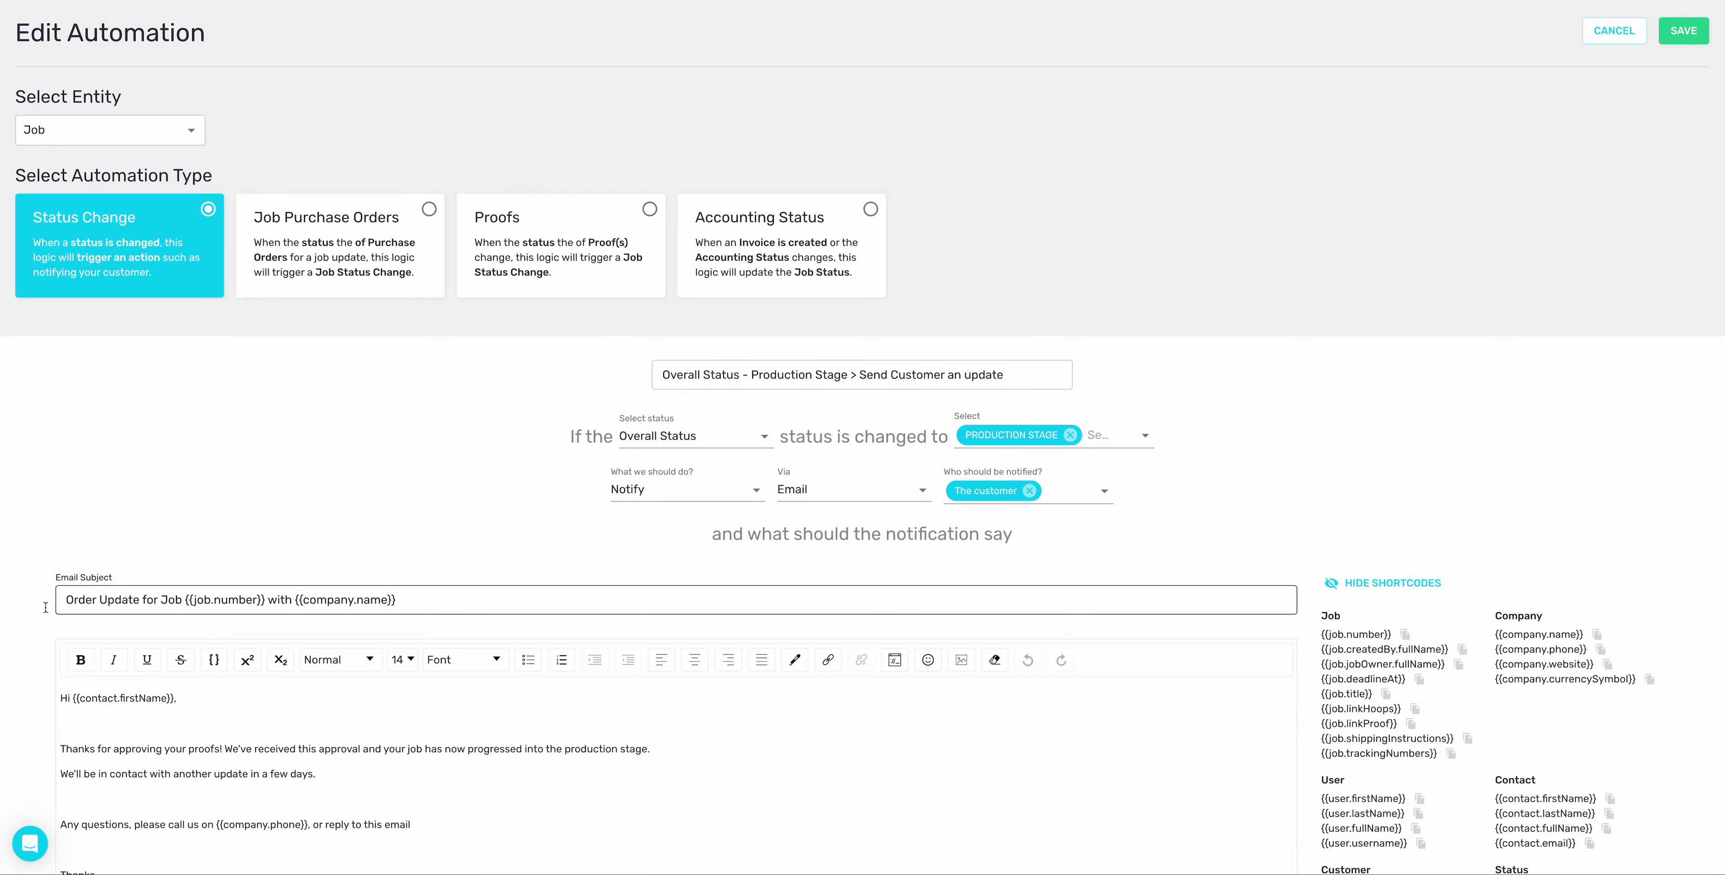
- Close the customer update automation without saving, then view the blank Add Automation form and cancel back to the automations list
{"action": "left_click", "coordinate": [1610, 32]}
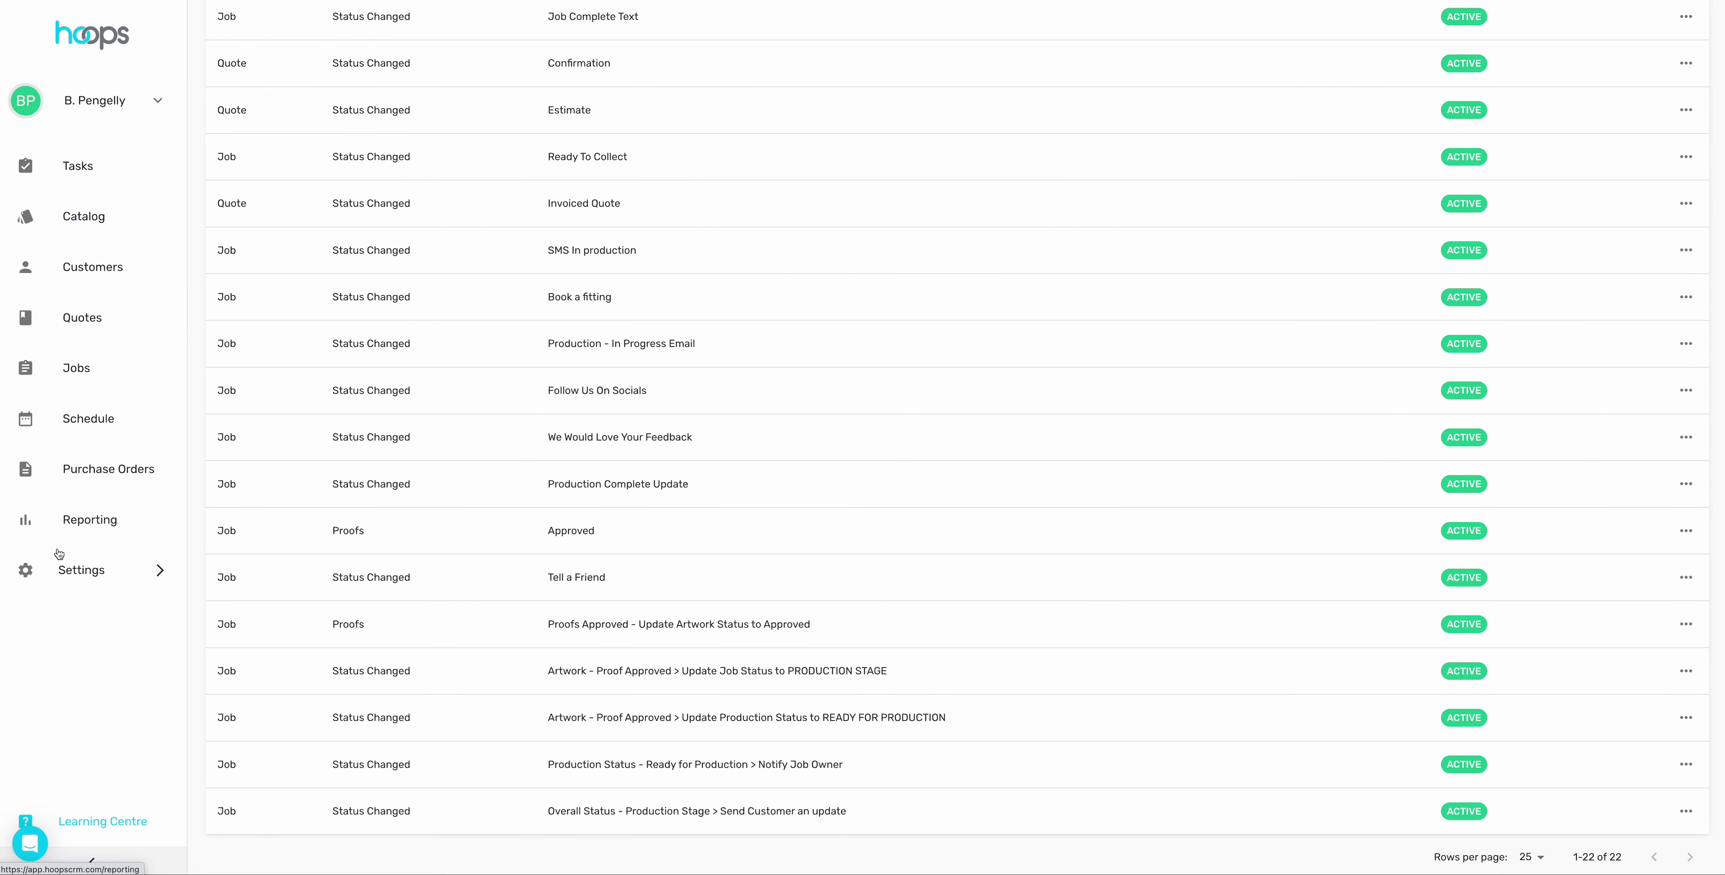
{"action": "left_click", "coordinate": [109, 575]}
{"action": "left_click", "coordinate": [263, 845]}
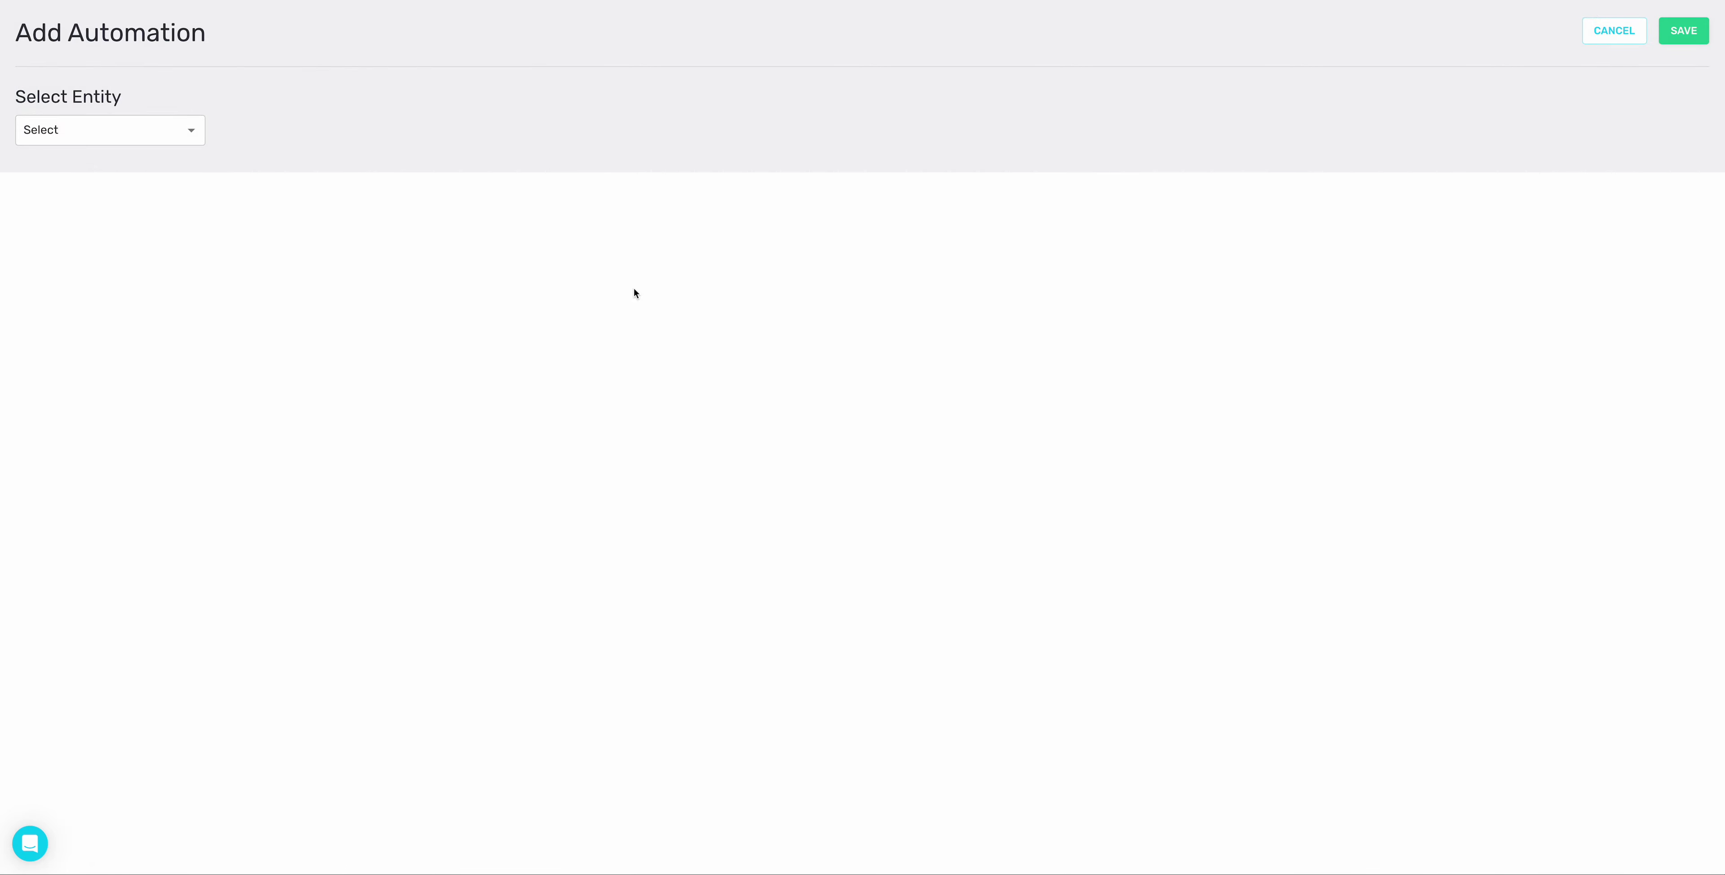
{"action": "left_click", "coordinate": [1610, 31]}
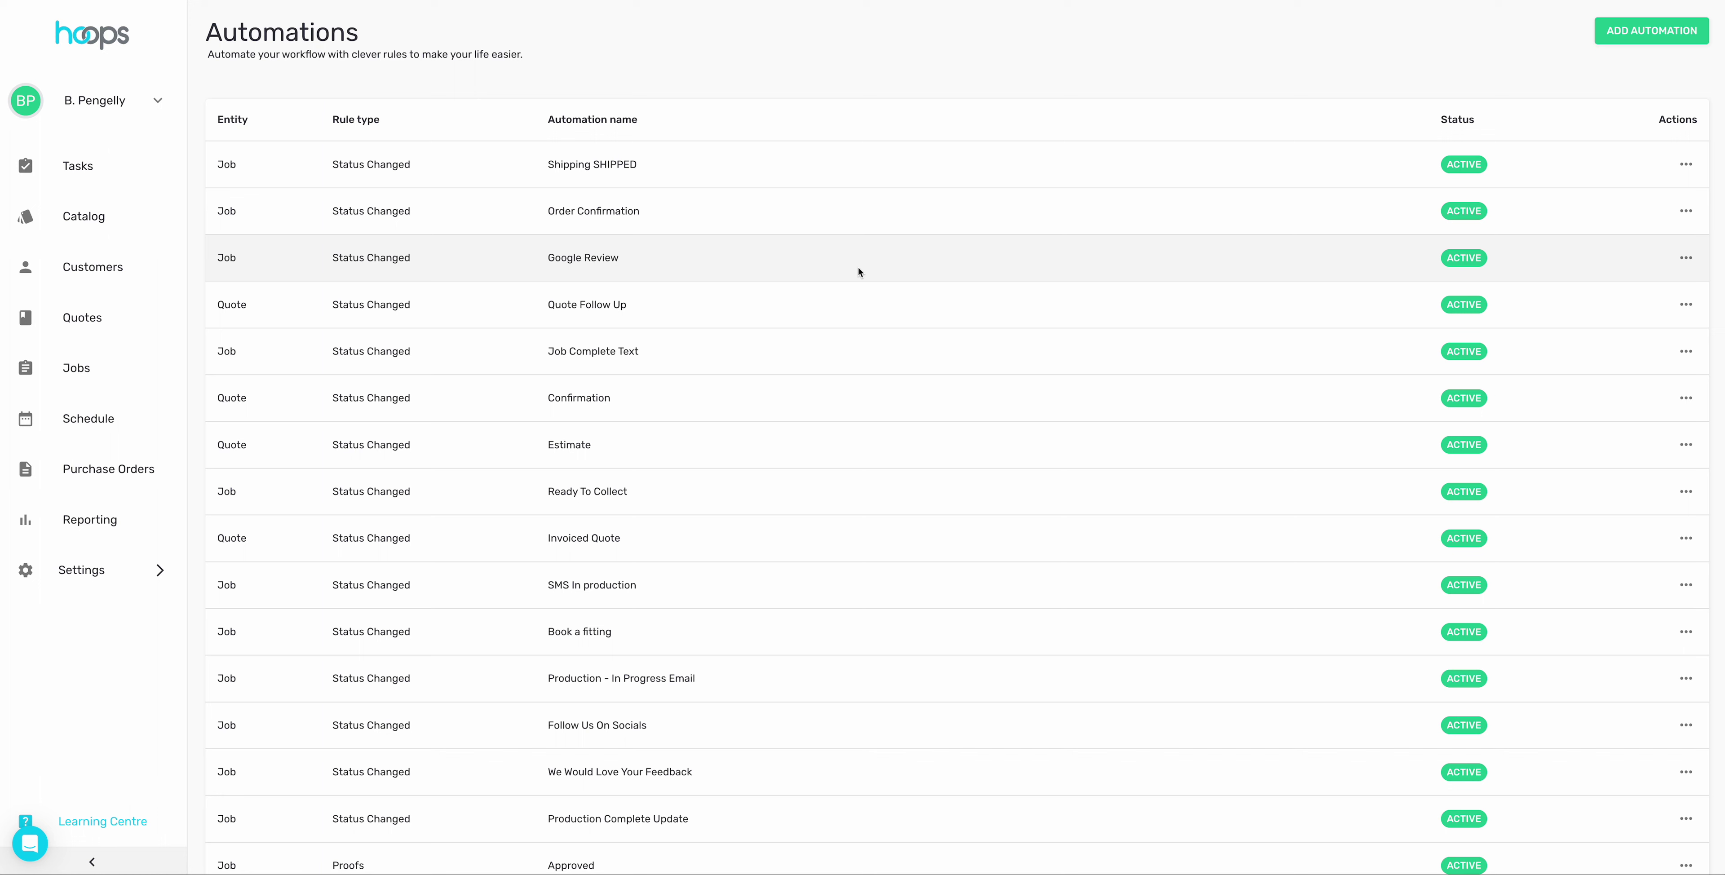